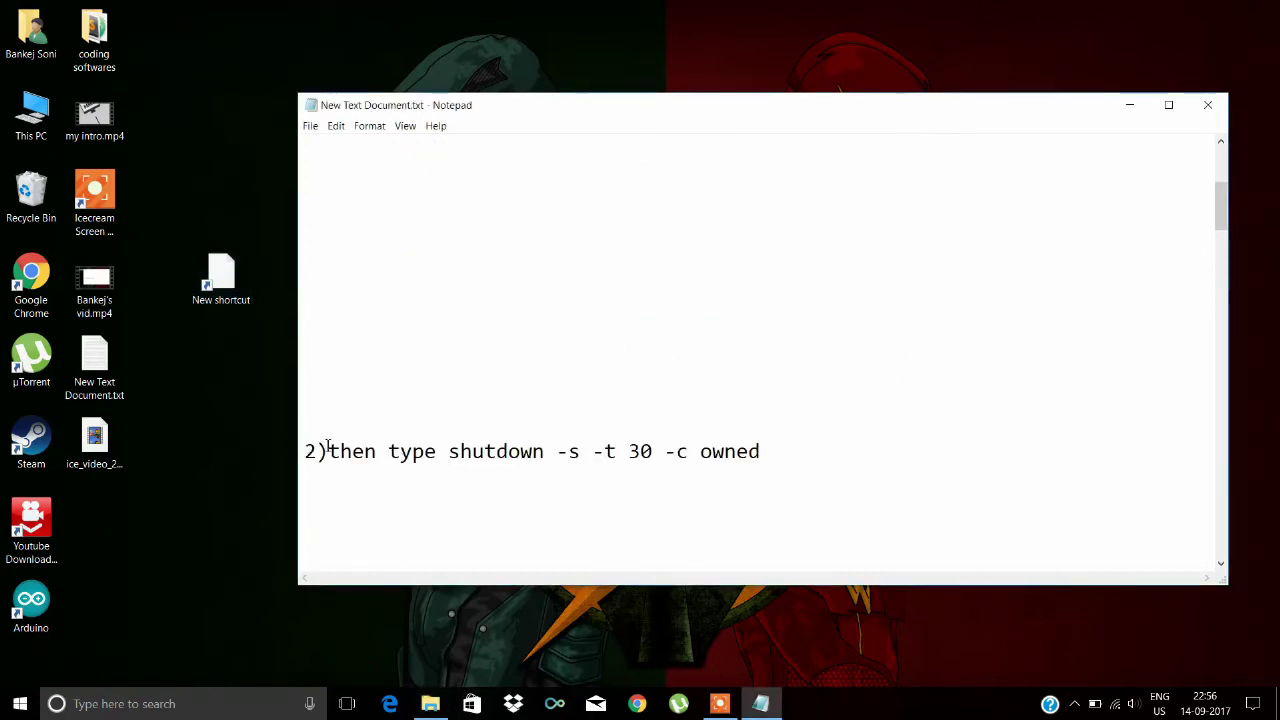
Copy the command "shutdown -s -t 30 -c owned" from instruction 2 in the notes.
scroll(340, 425, down, 1)
drag(331, 375, 764, 375)
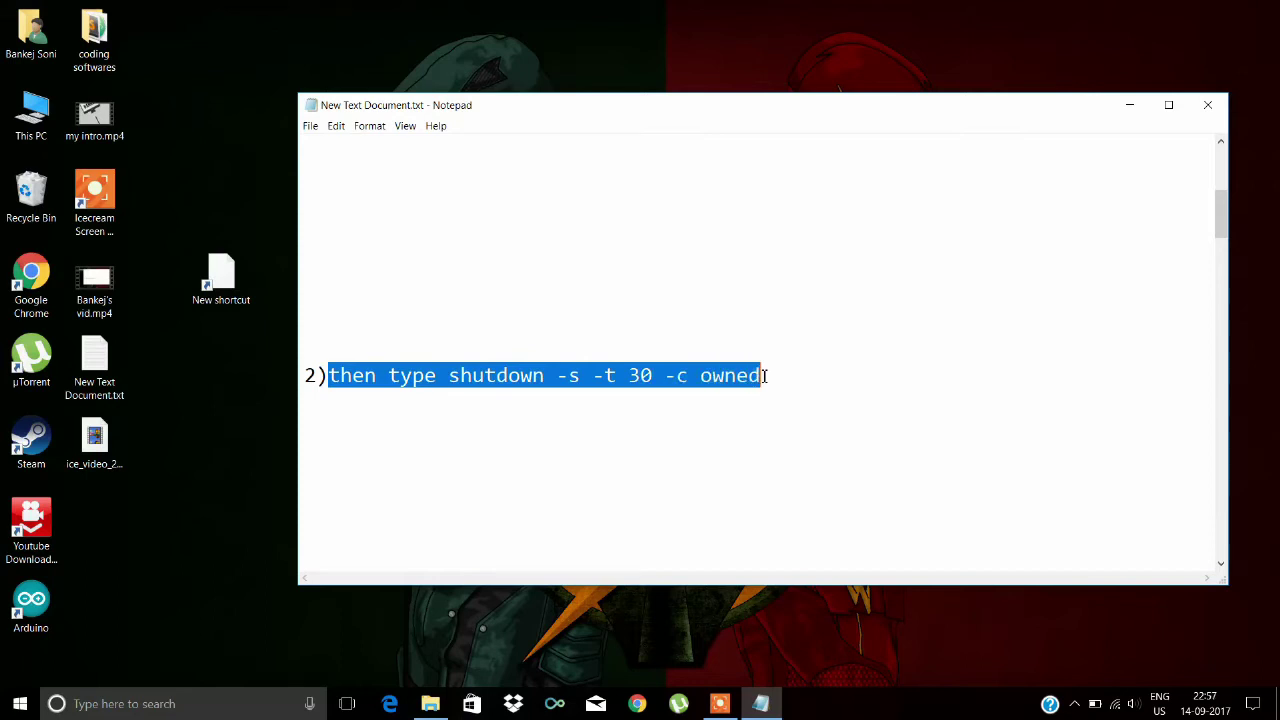
click(447, 375)
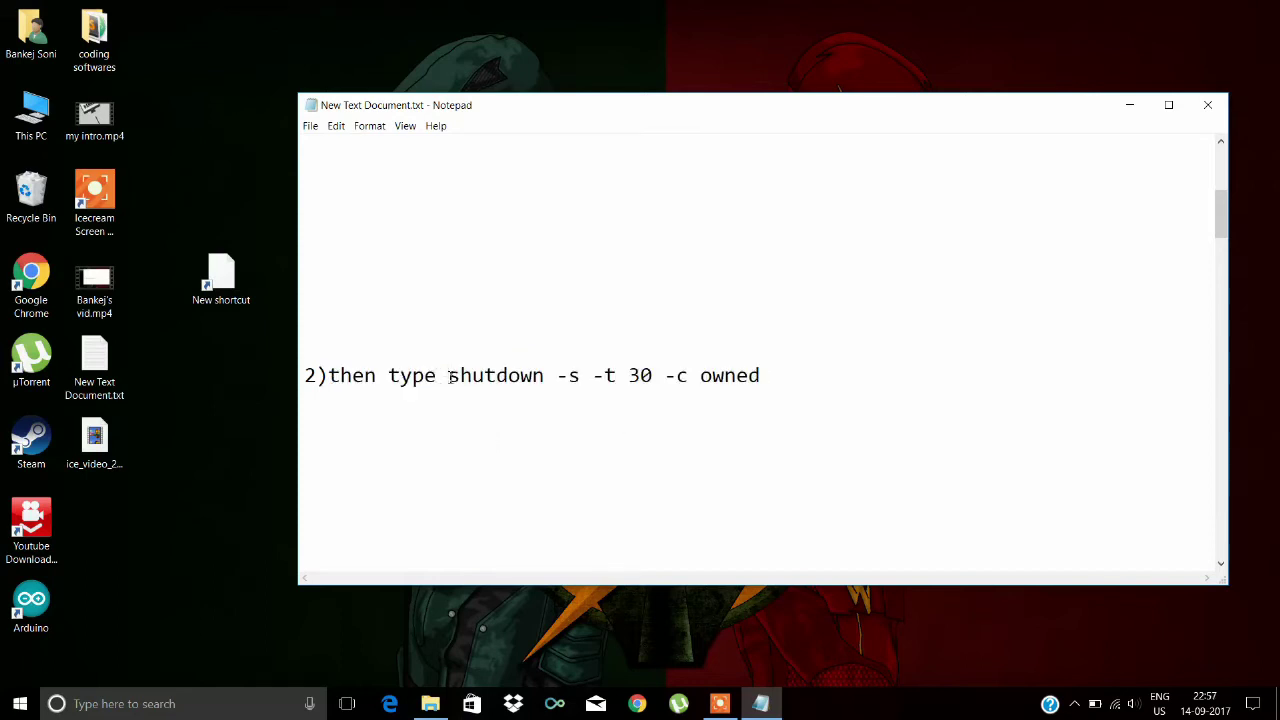
drag(447, 375, 768, 378)
key(ctrl+c)
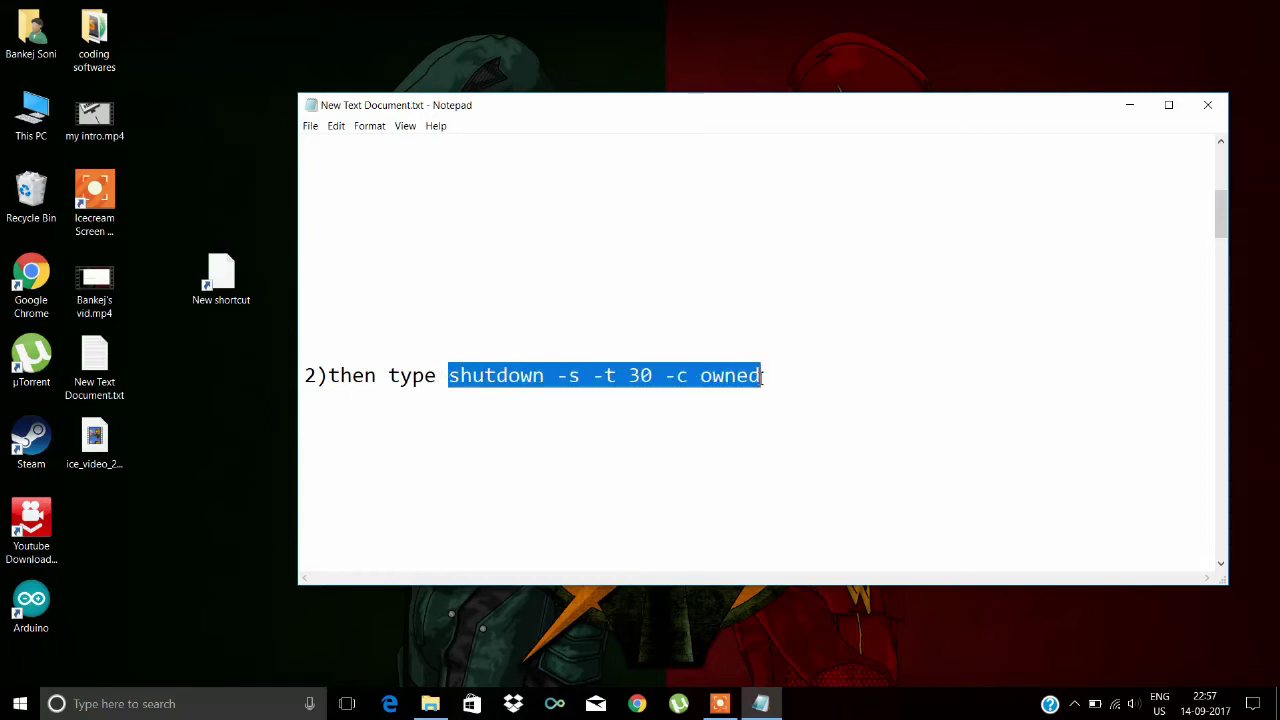
click(767, 406)
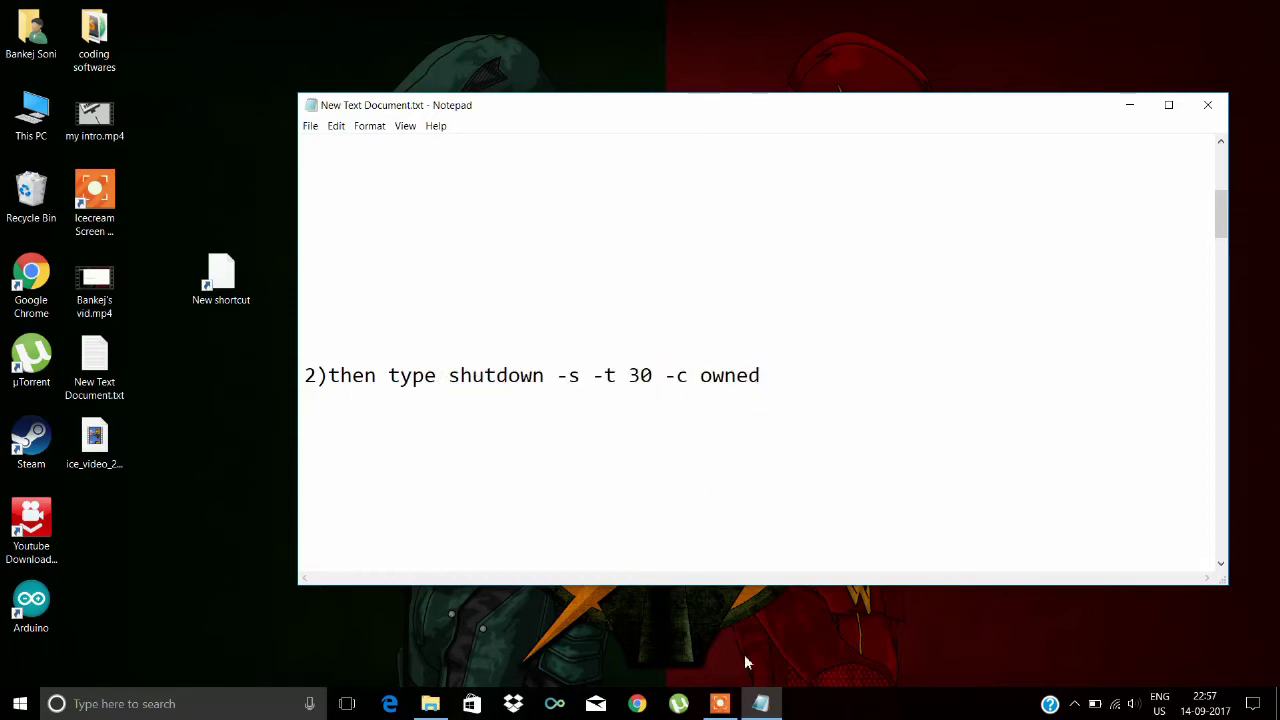
Paste "shutdown -s -t 30 -c owned" as the item location in the Create Shortcut wizard.
click(222, 282)
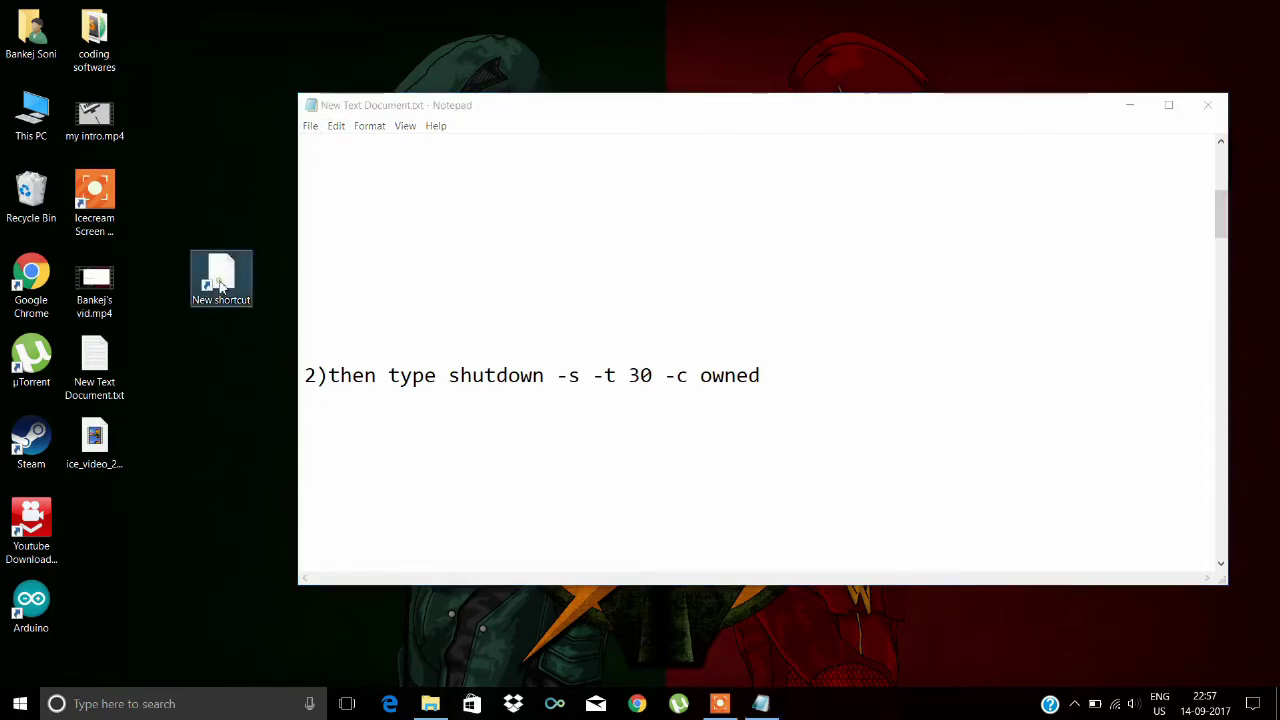
drag(414, 107, 370, 189)
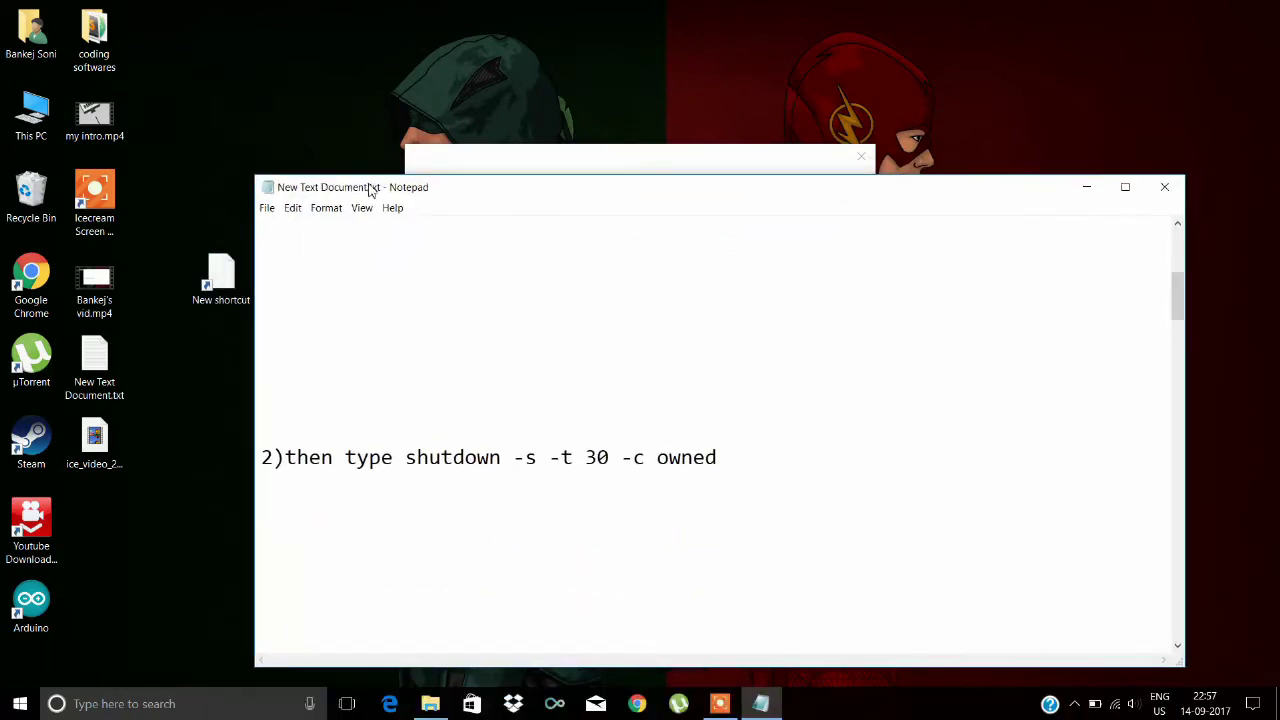
click(455, 163)
key(ctrl+v)
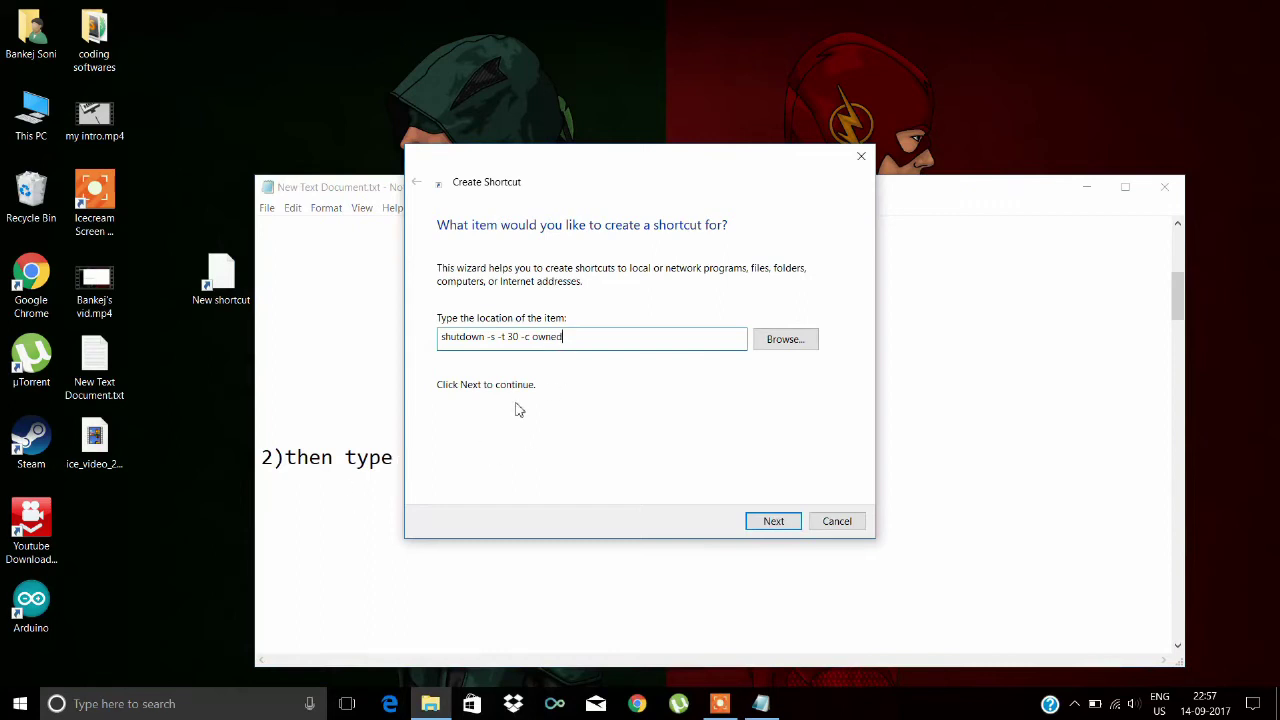
mouse_move(581, 337)
mouse_down()
mouse_move(426, 351)
mouse_move(598, 346)
mouse_up()
Check instruction 3 in the notes and accept the shortcut's location to proceed to naming.
click(974, 365)
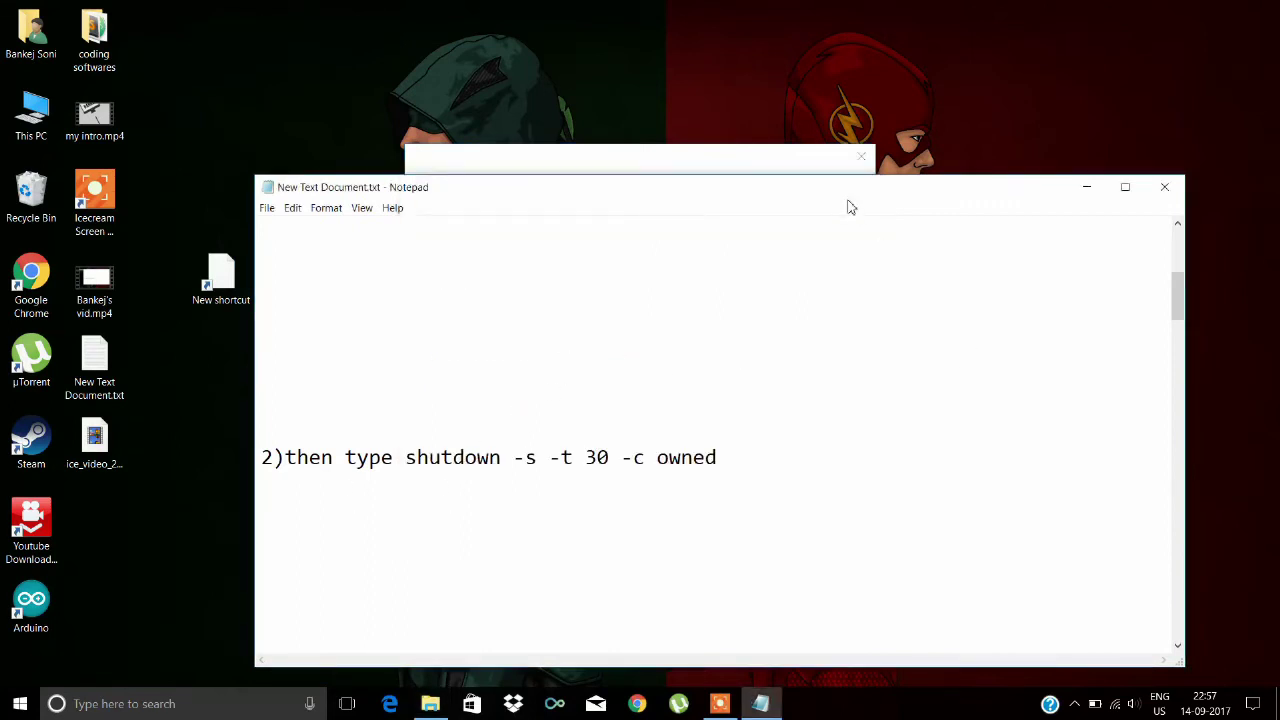
drag(795, 182, 776, 92)
scroll(678, 272, down, 5)
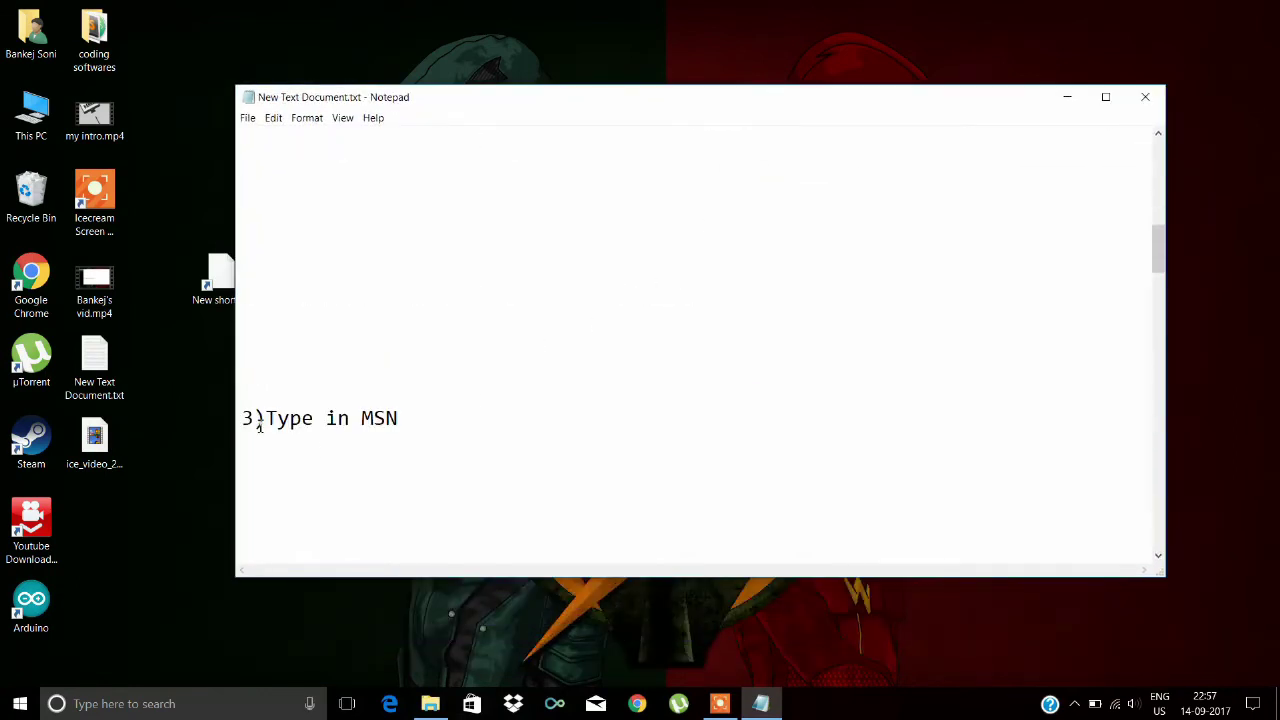
drag(268, 418, 401, 417)
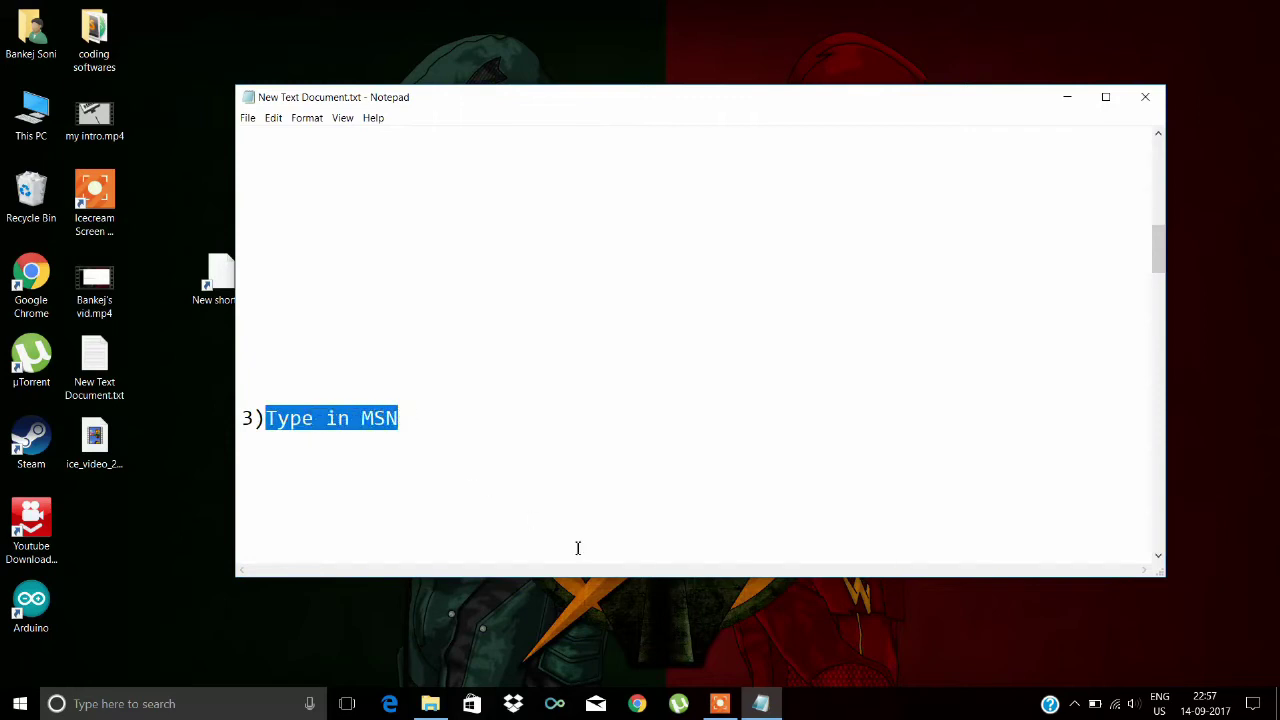
drag(658, 91, 643, 195)
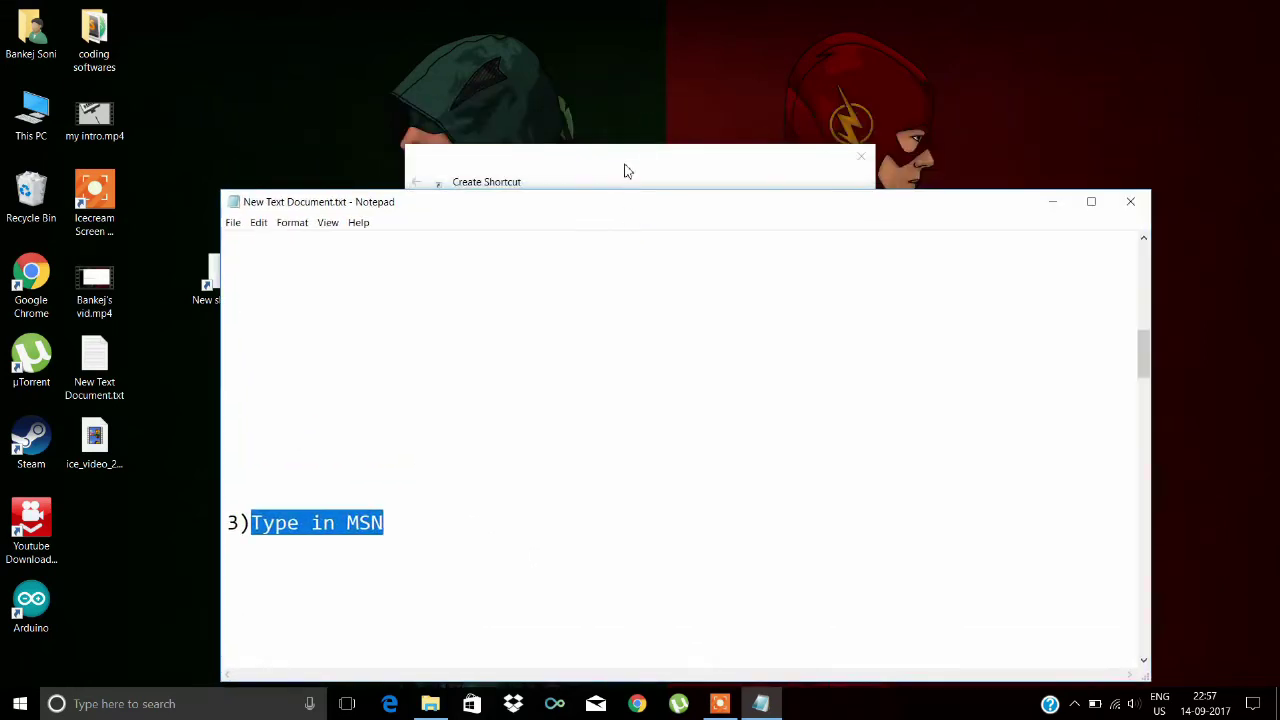
click(628, 173)
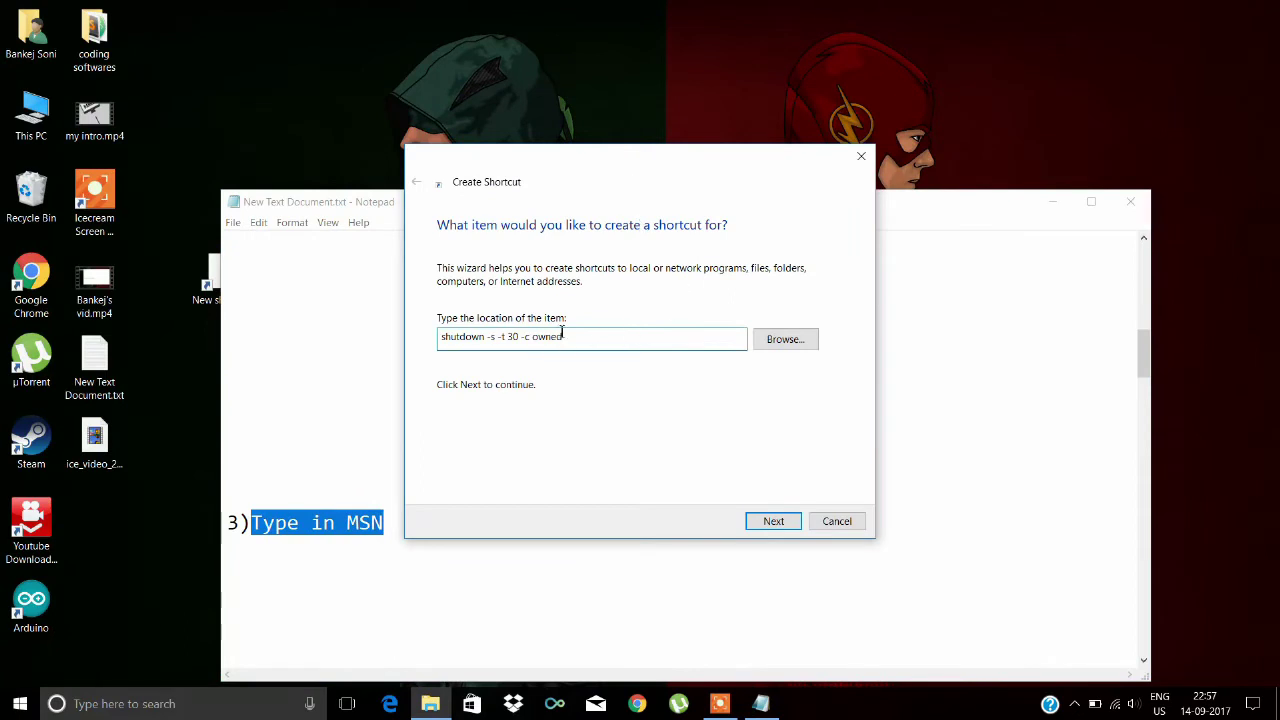
mouse_move(586, 336)
mouse_down()
mouse_move(414, 337)
mouse_move(567, 337)
mouse_up()
click(776, 518)
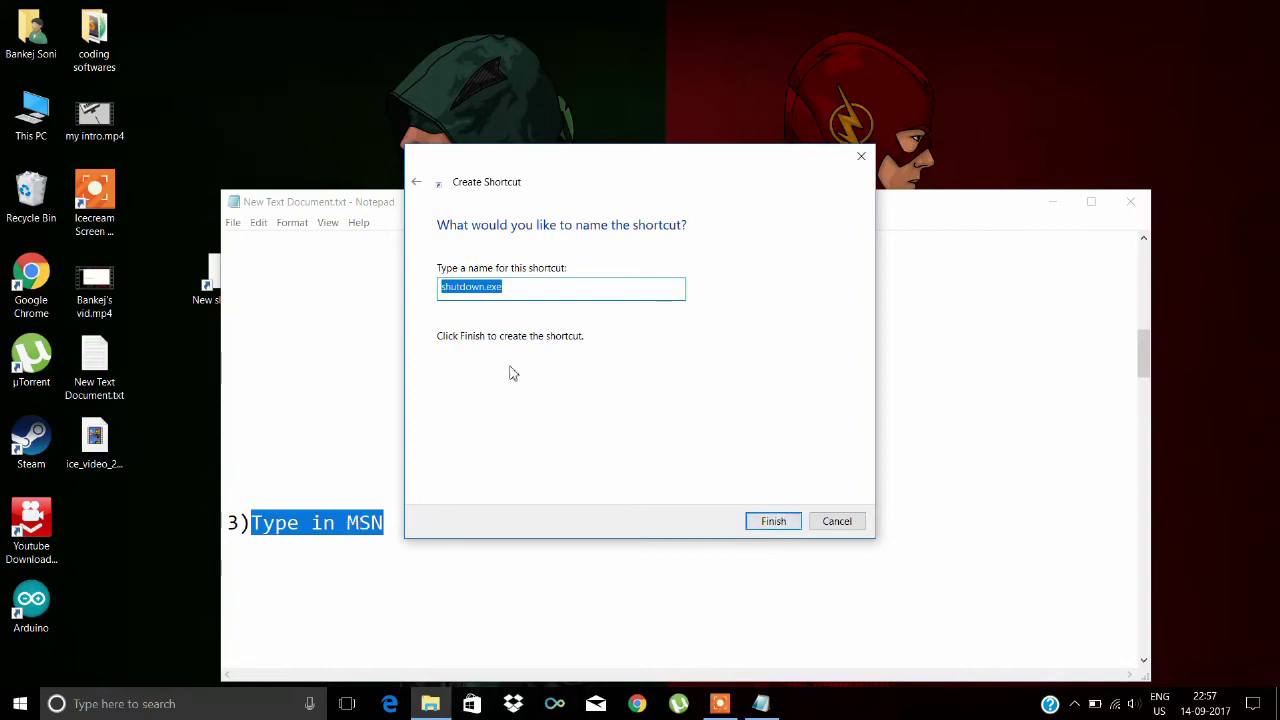
Name the new shortcut MSN, check instruction 4 in the notes, and finish creating the shortcut.
click(513, 290)
double_click(513, 290)
text(MSN)
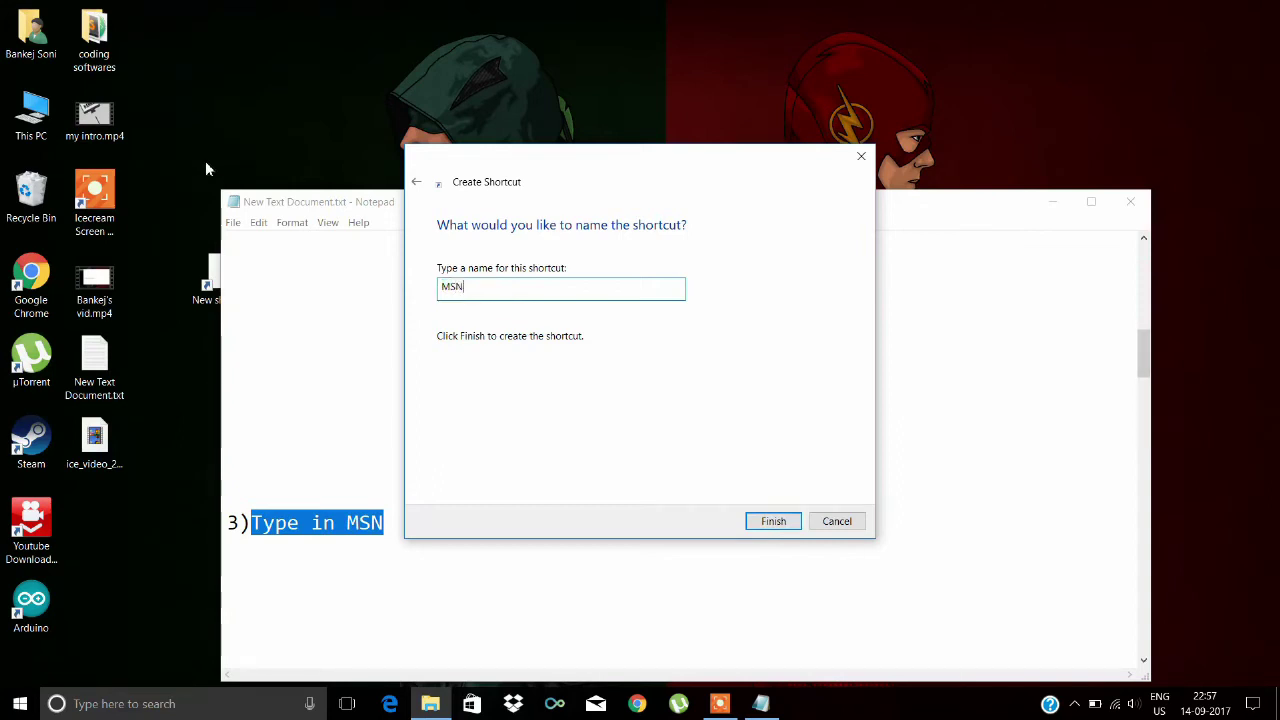
click(310, 205)
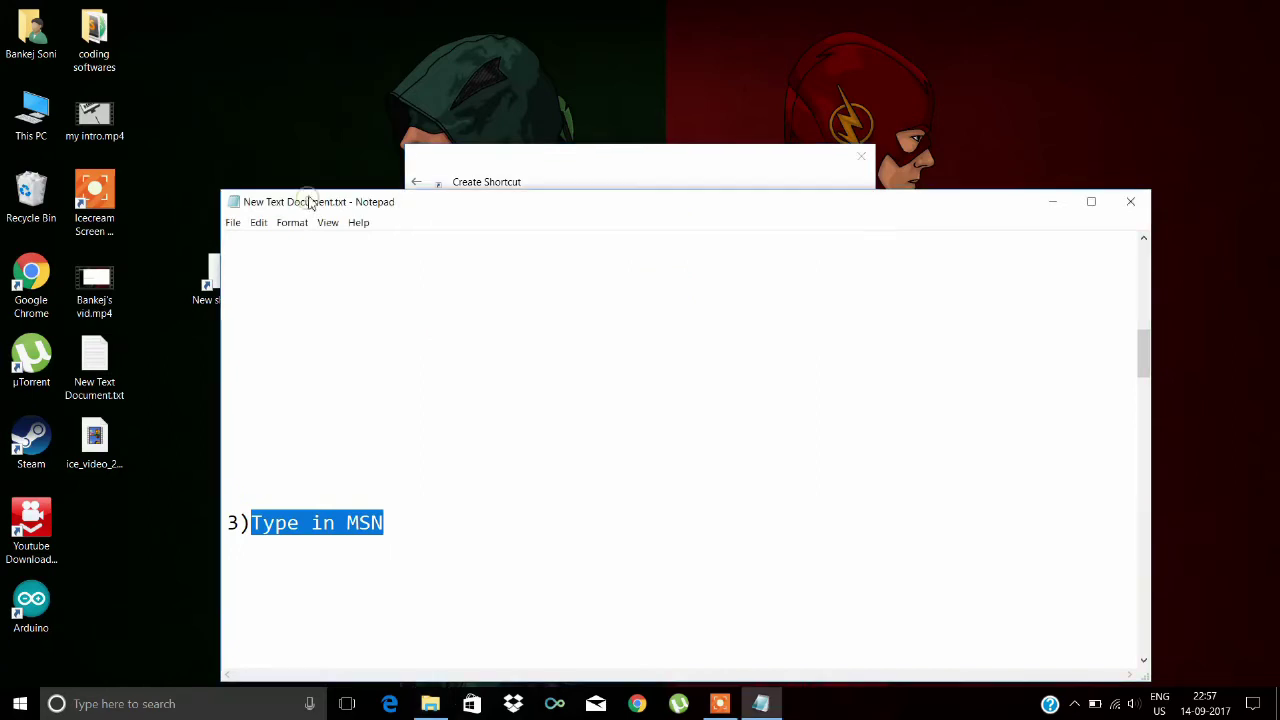
drag(318, 213, 320, 130)
scroll(326, 360, down, 4)
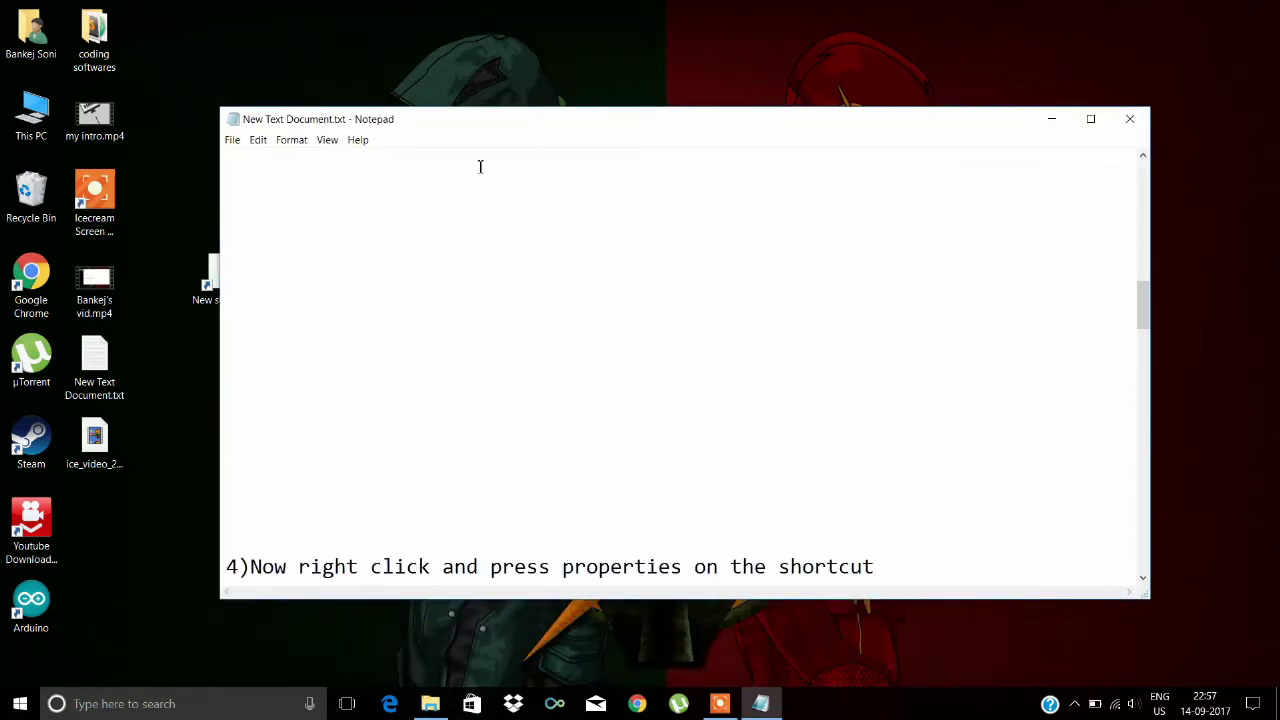
drag(678, 122, 654, 195)
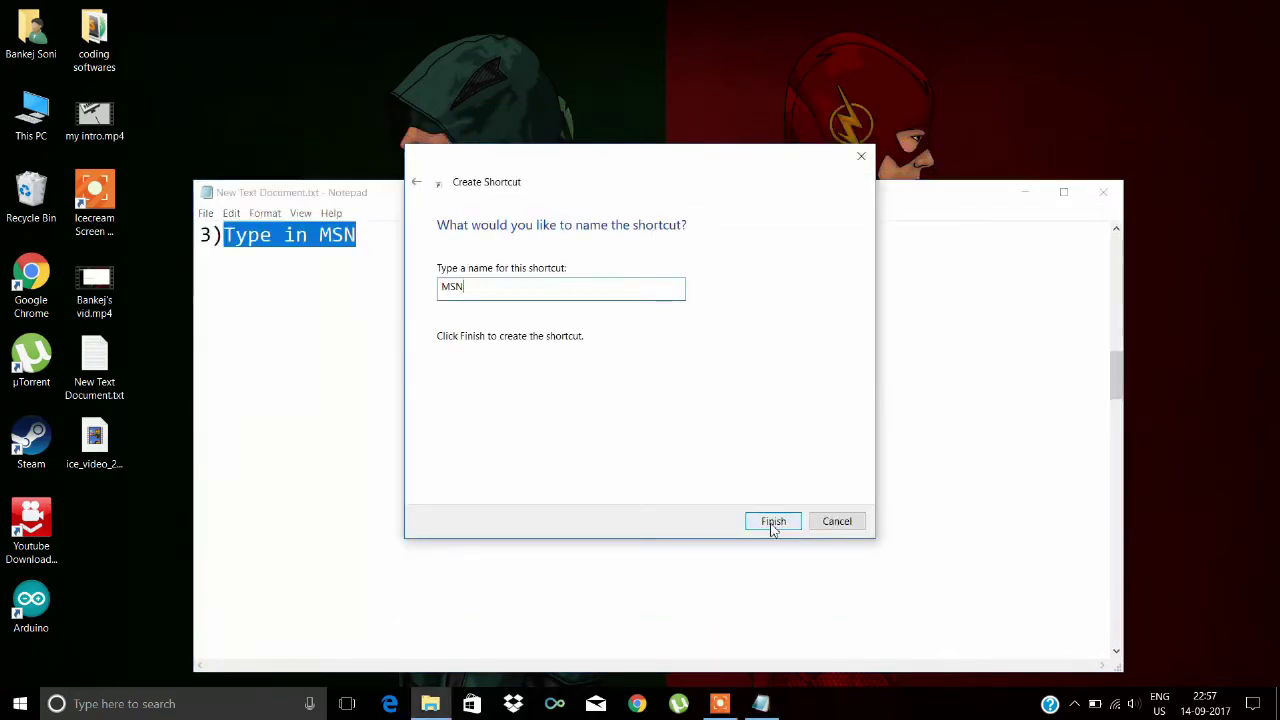
click(773, 522)
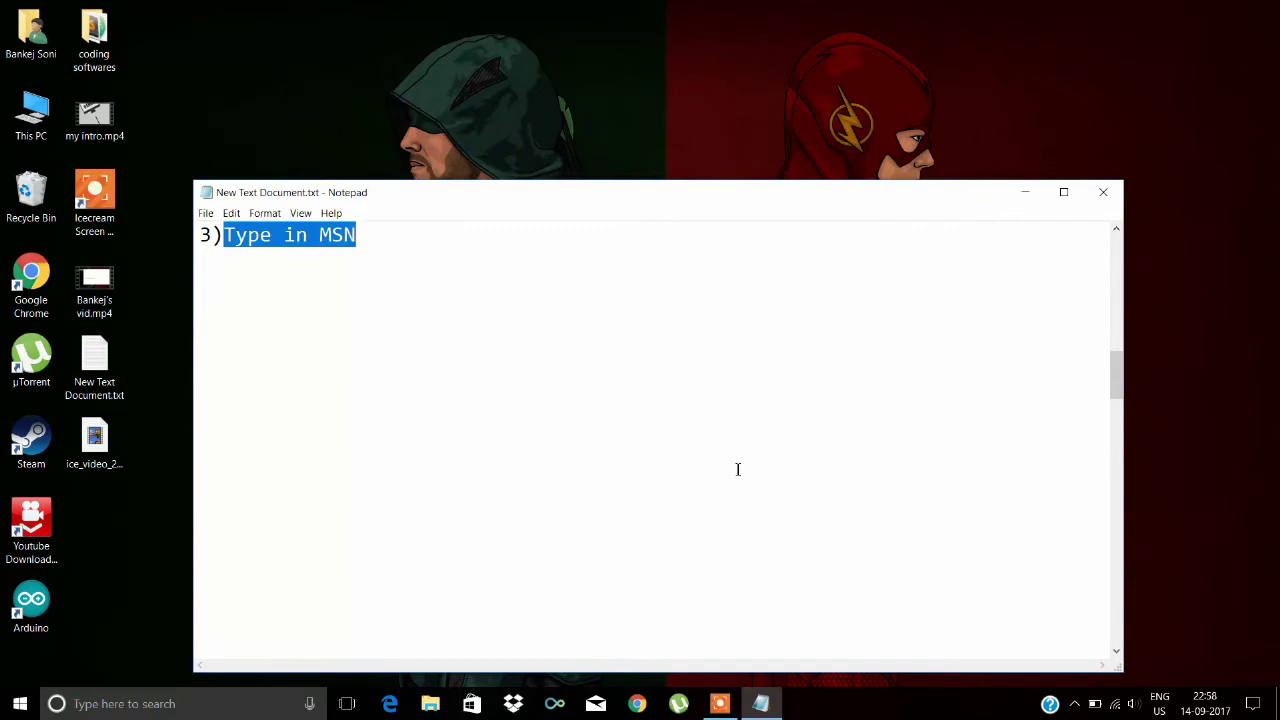
Move the notes window off the desktop shortcut and read instructions 4 and 5.
drag(562, 205, 652, 47)
click(229, 287)
click(407, 231)
scroll(400, 240, down, 2)
scroll(360, 337, down, 1)
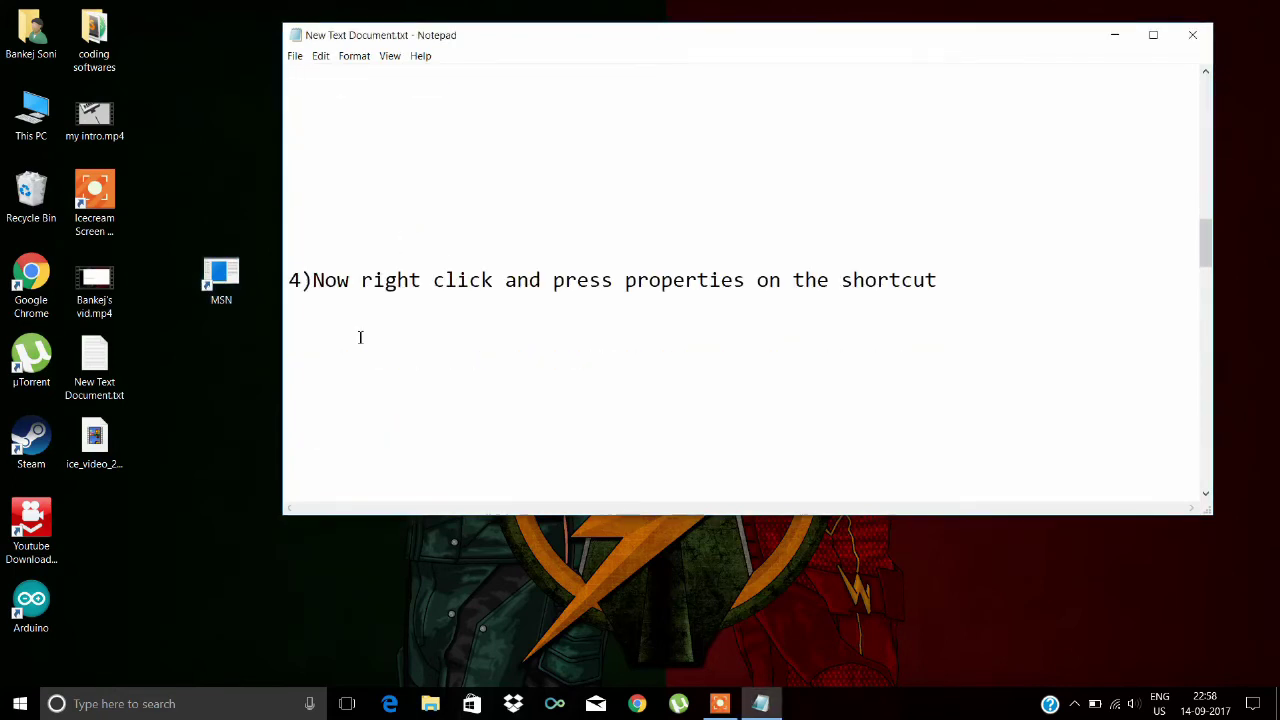
drag(315, 281, 938, 275)
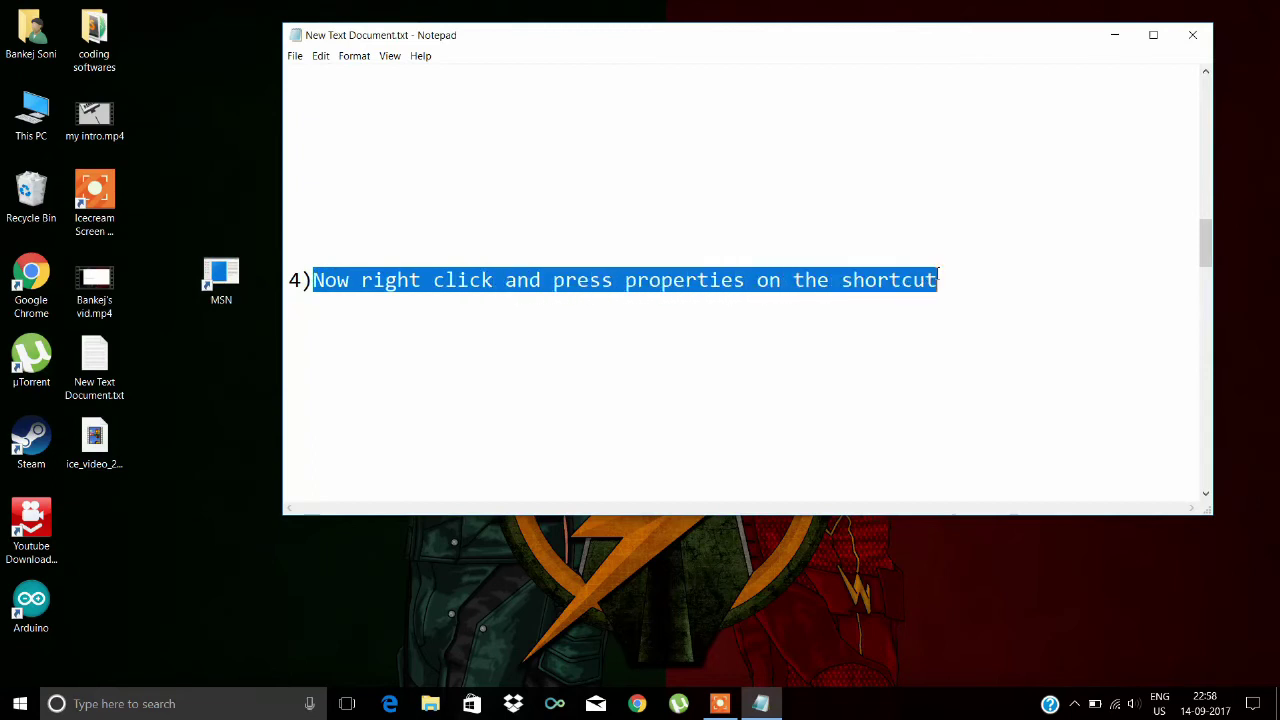
click(386, 362)
scroll(383, 360, down, 2)
scroll(383, 360, down, 2)
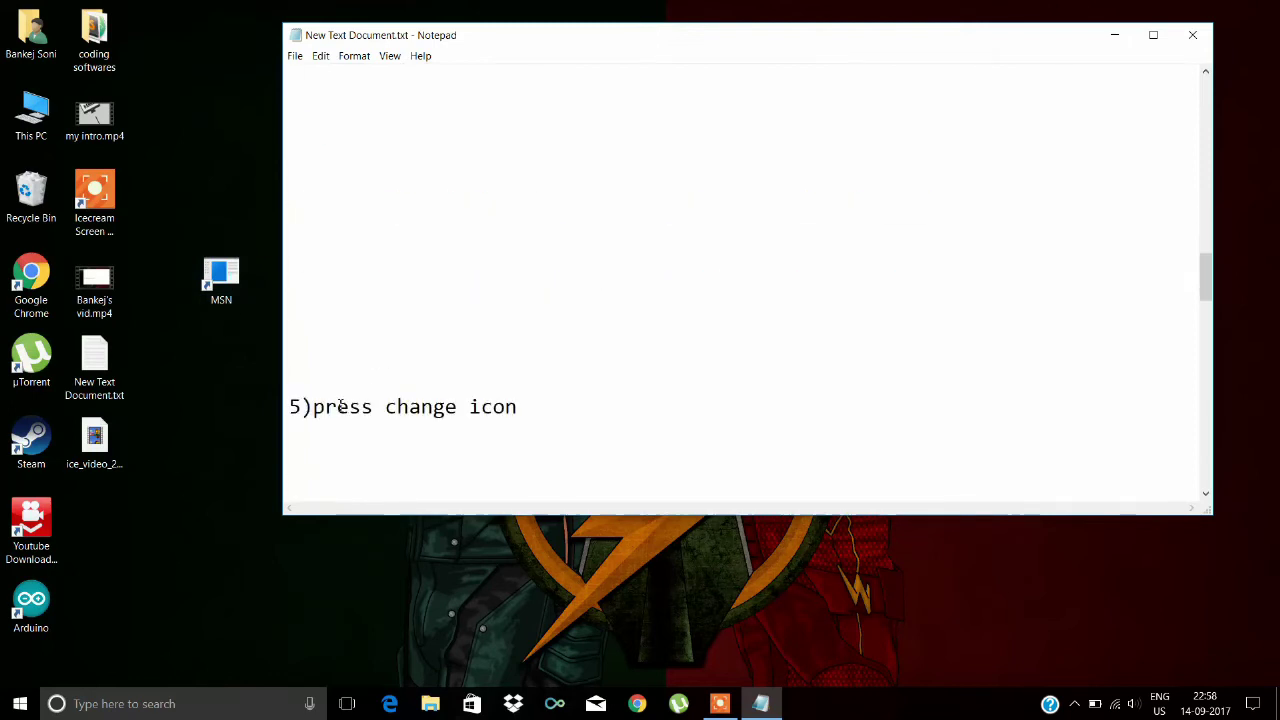
drag(316, 411, 527, 413)
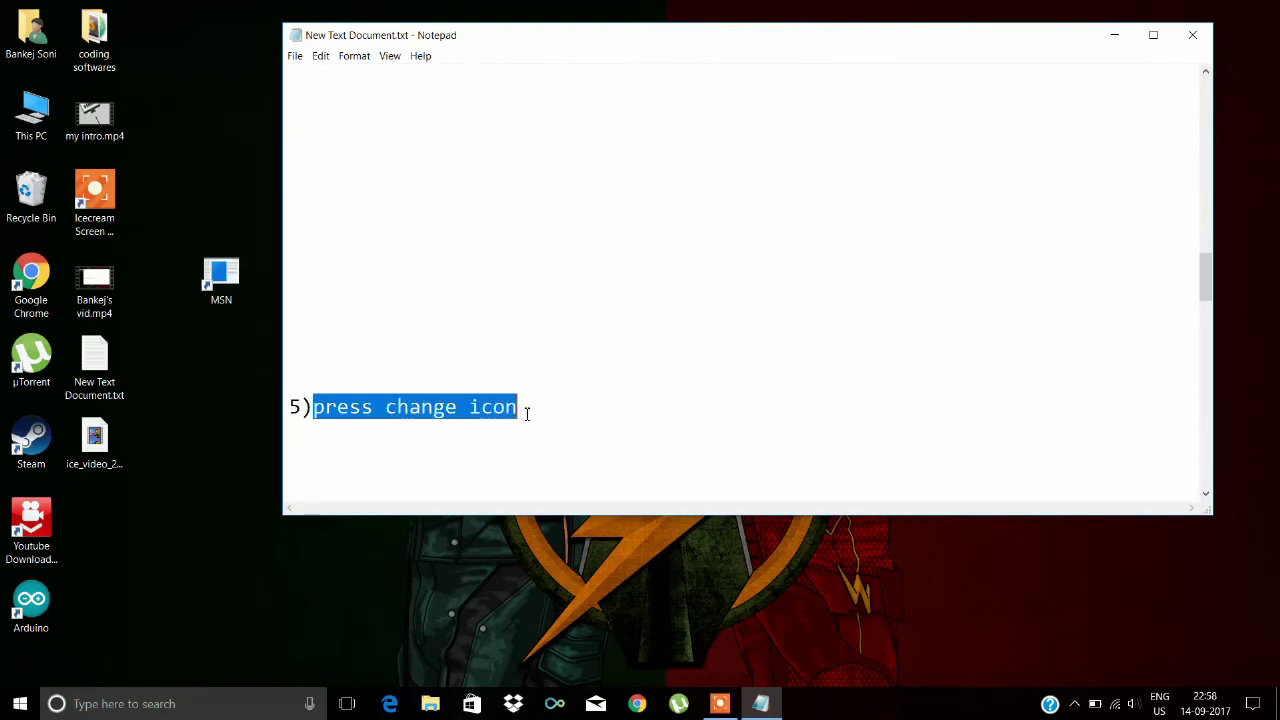
click(383, 316)
Open the MSN desktop shortcut's properties and bring up its Change Icon selection.
double_click(221, 282)
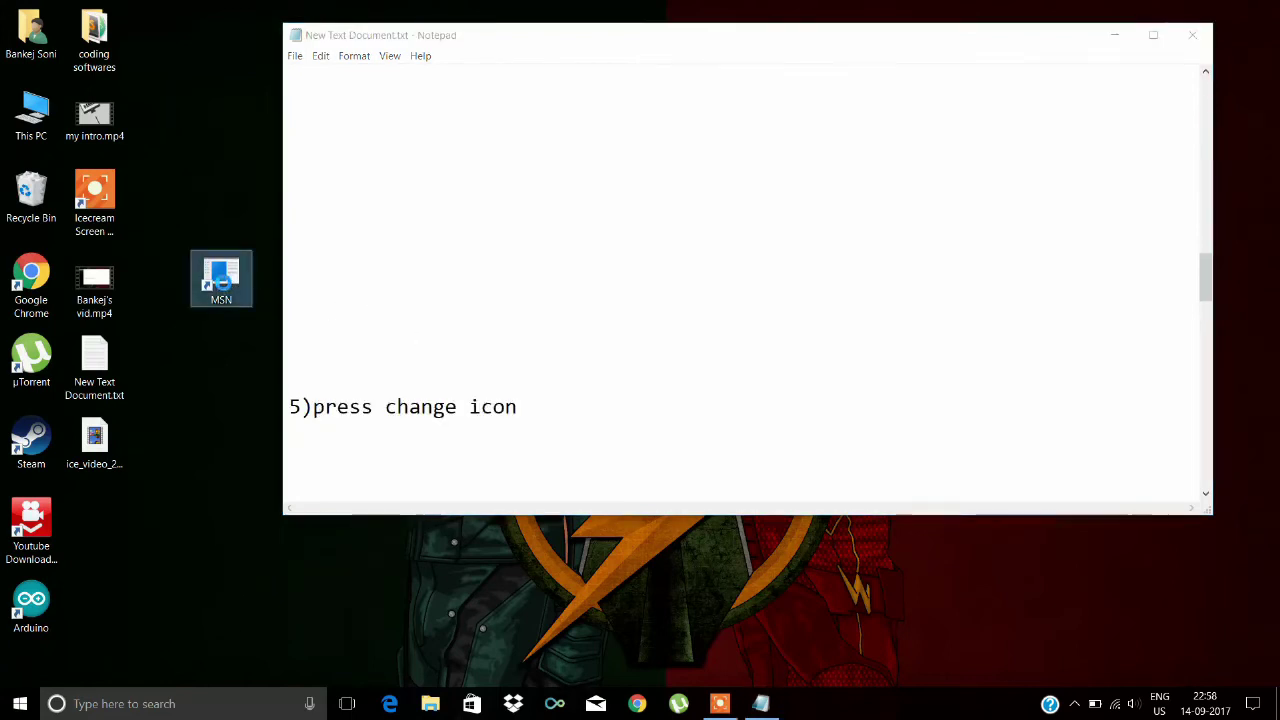
right_click(222, 284)
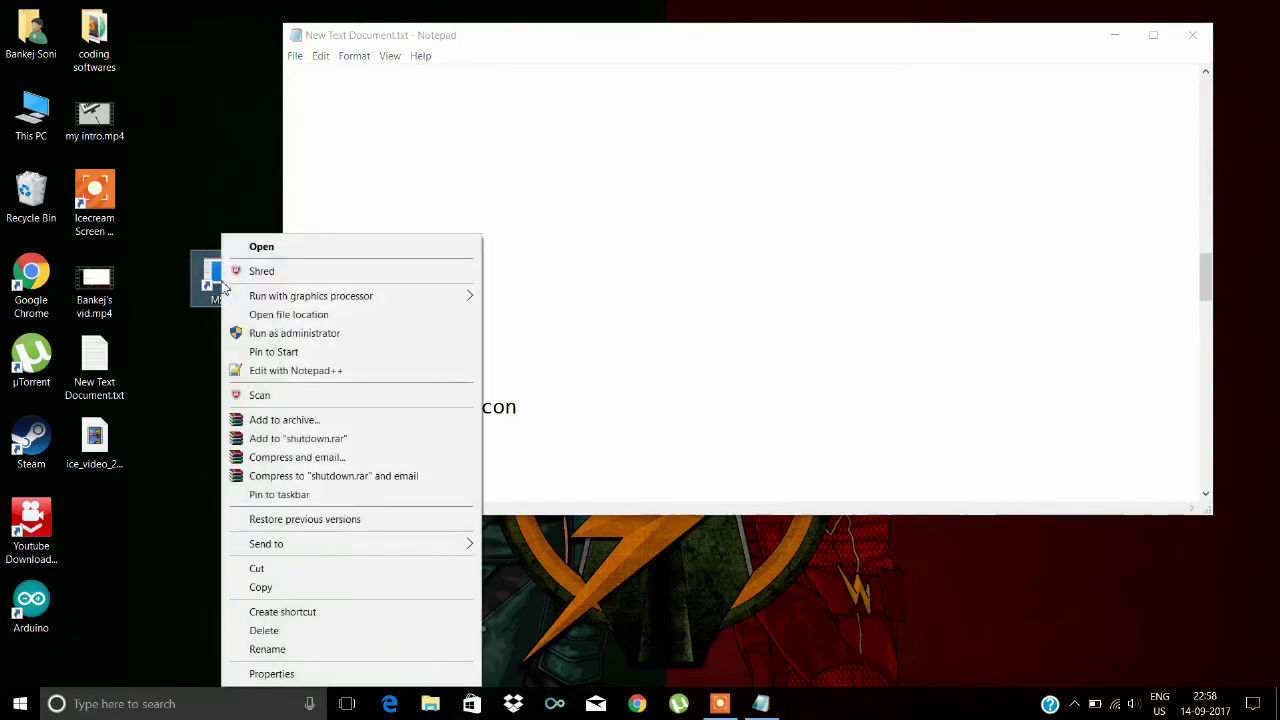
click(265, 674)
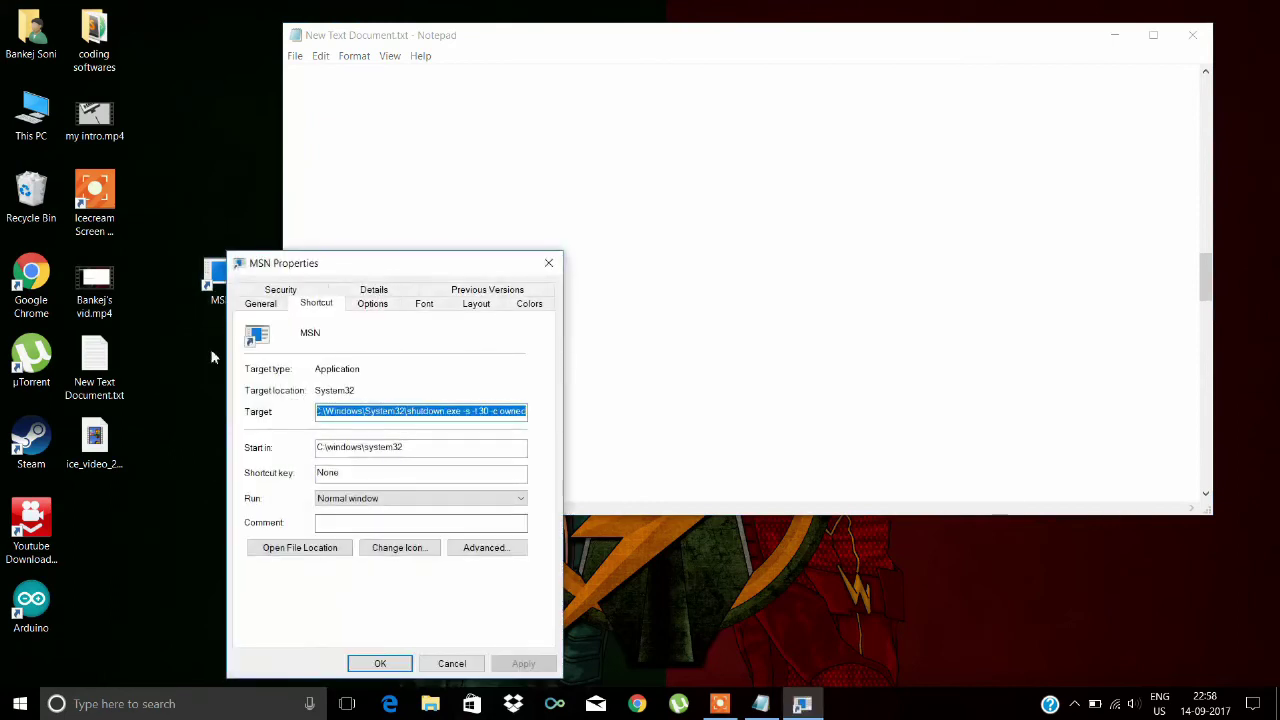
click(400, 549)
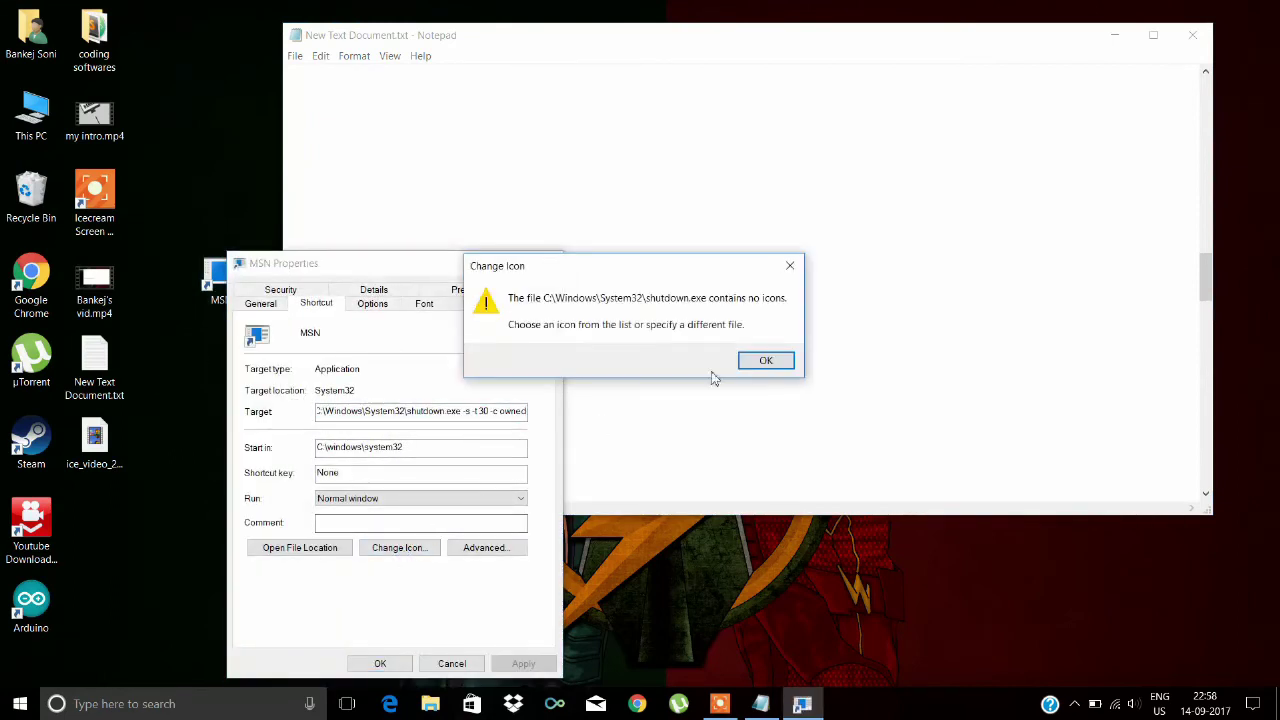
click(762, 361)
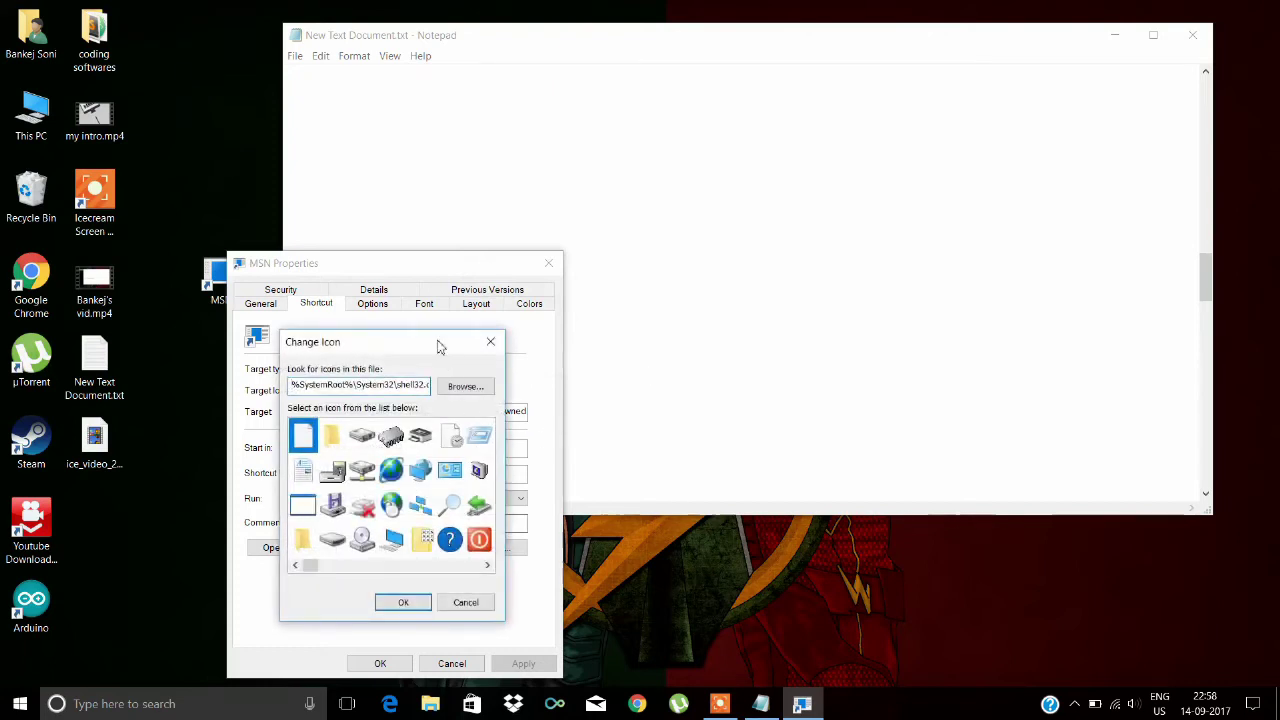
Append "(ANY)" to the end of instruction 6, "choose a MSN icon", in the notes.
click(558, 206)
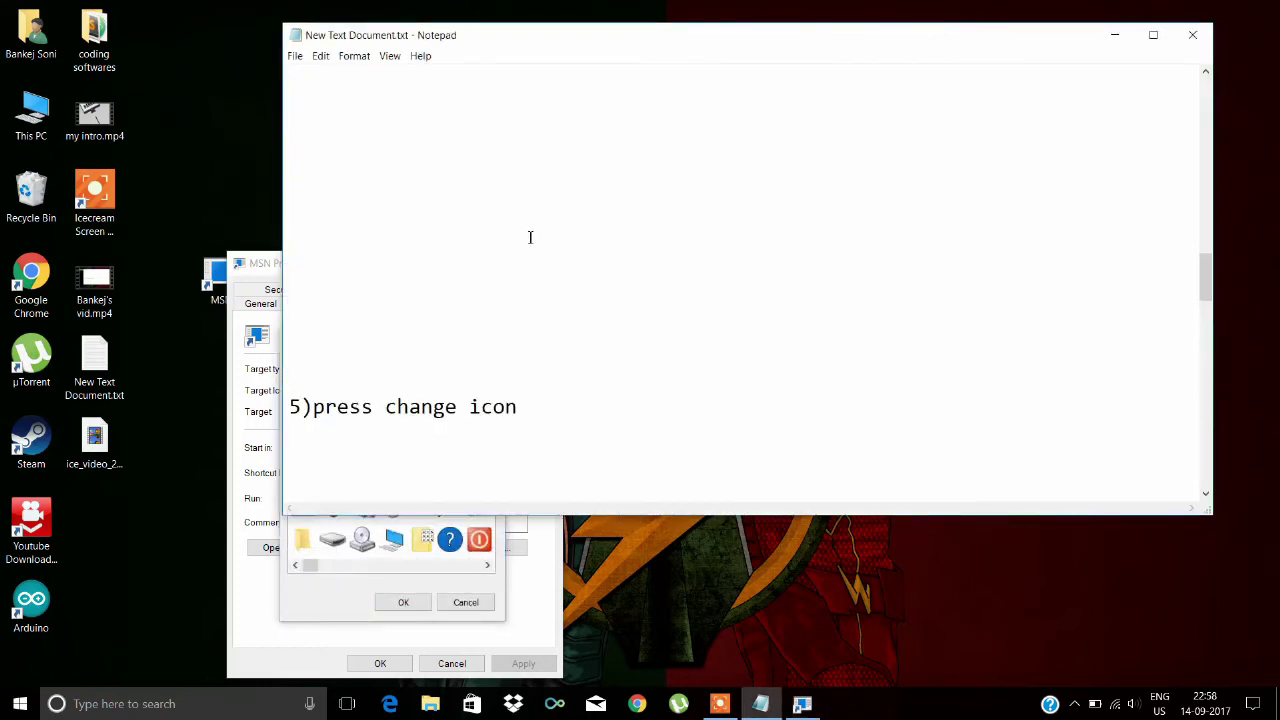
scroll(531, 237, down, 5)
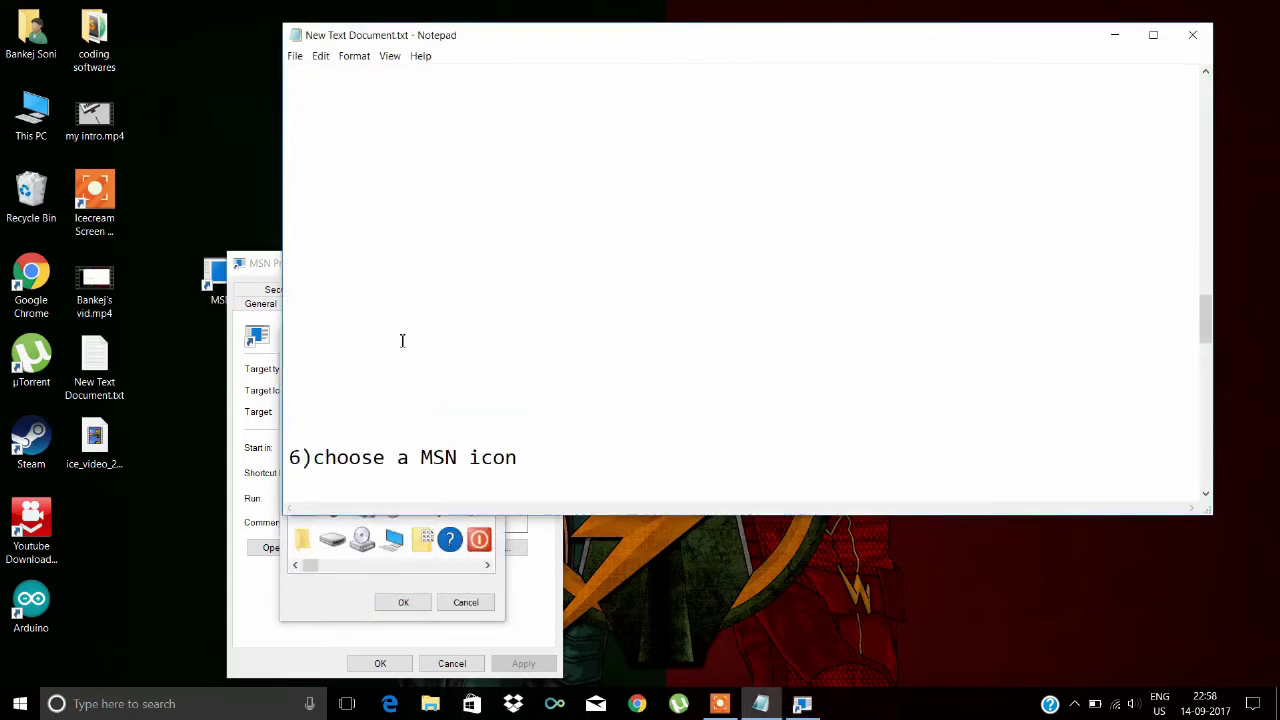
scroll(403, 340, down, 2)
drag(313, 381, 516, 390)
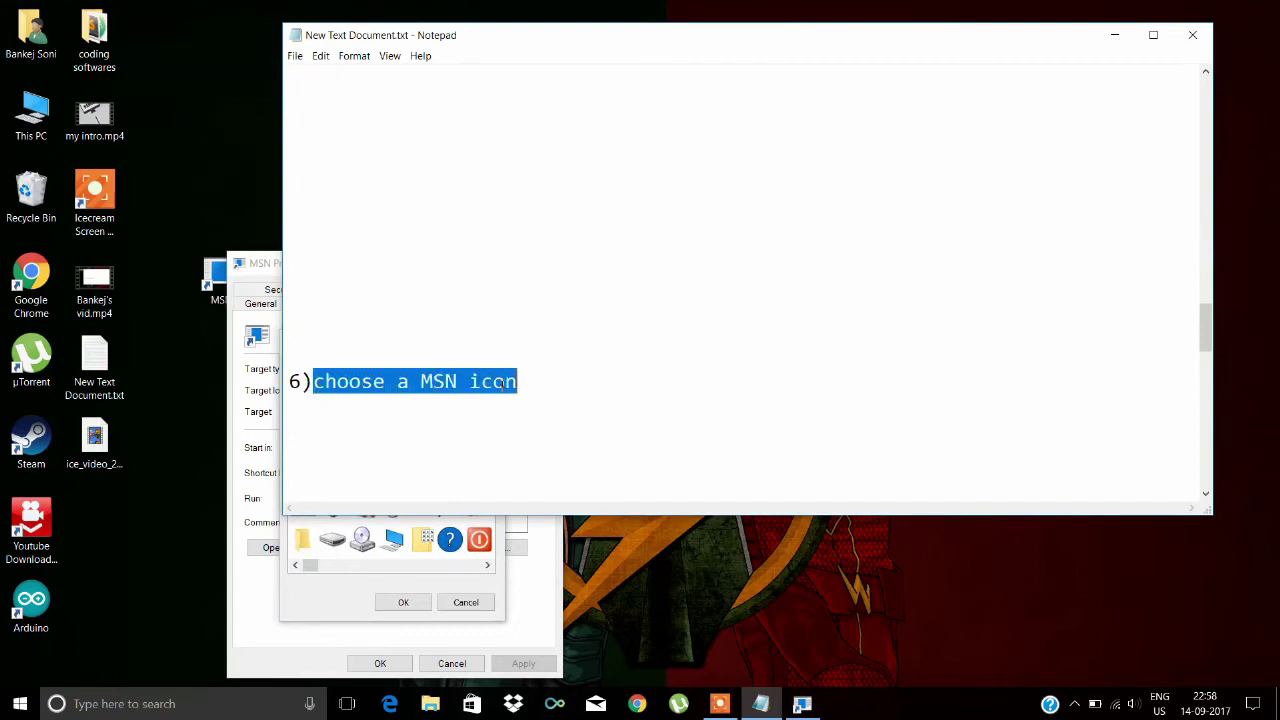
click(544, 383)
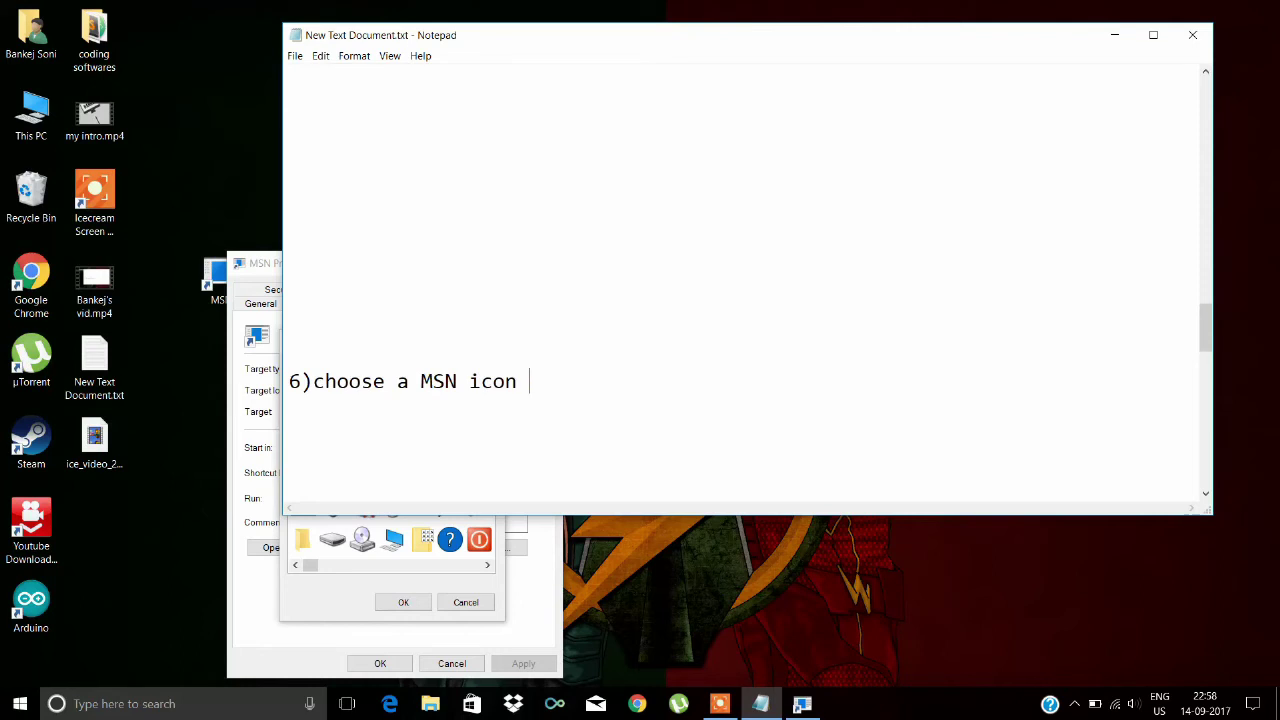
text((ANY))
Change the MSN shortcut's icon to the green square with a white arrow and save its properties.
click(325, 597)
drag(312, 563, 401, 562)
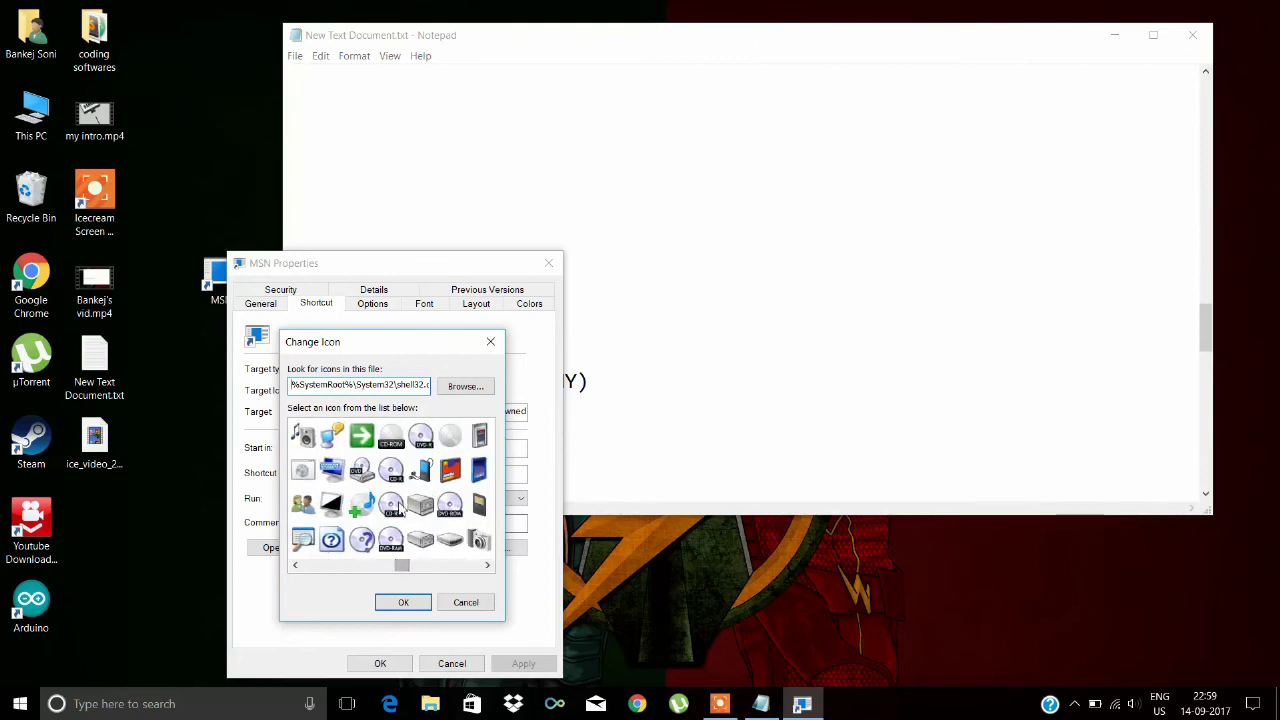
click(365, 440)
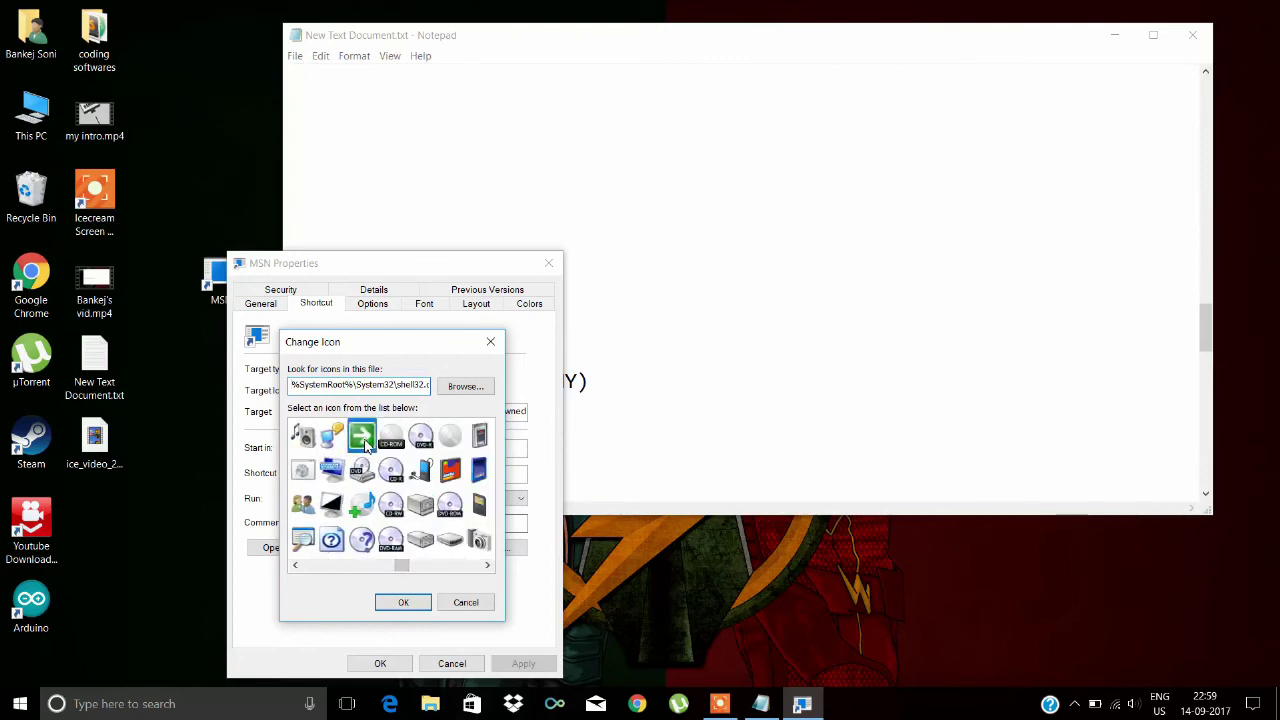
click(403, 601)
click(382, 663)
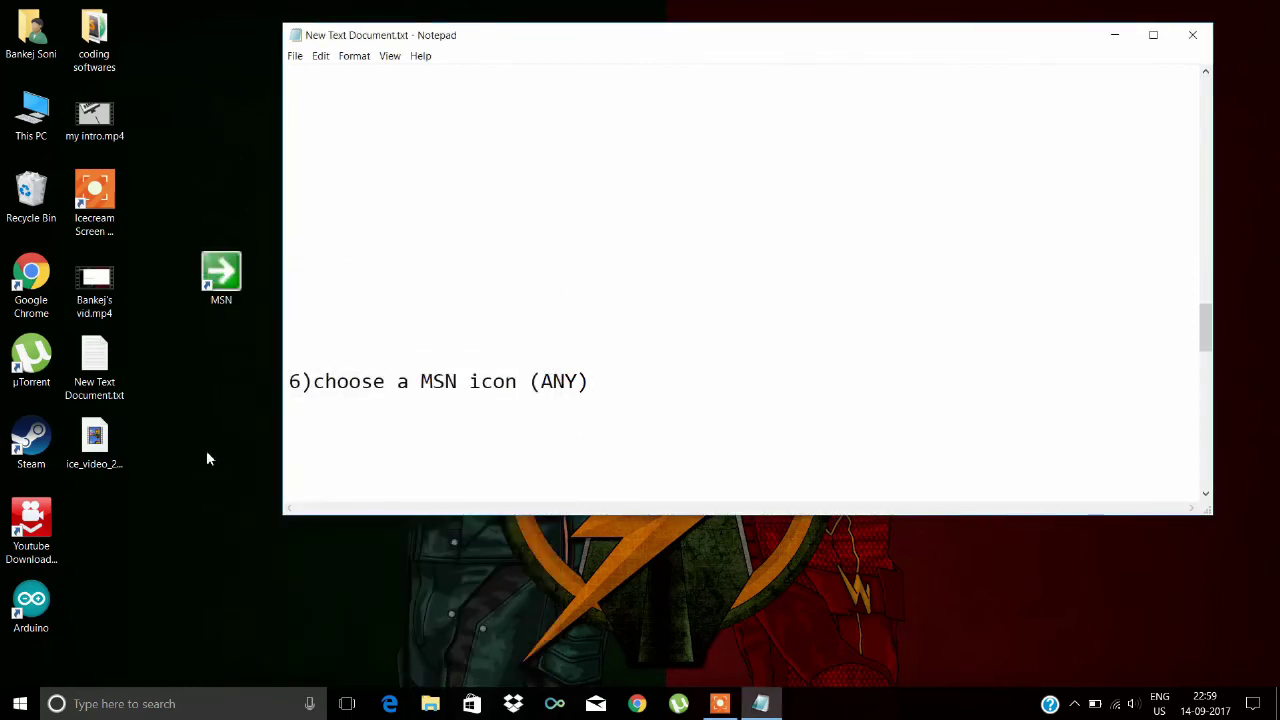
Read instruction 7 in the notes, highlighting its opening line and sub-steps a and b in turn.
scroll(495, 398, down, 4)
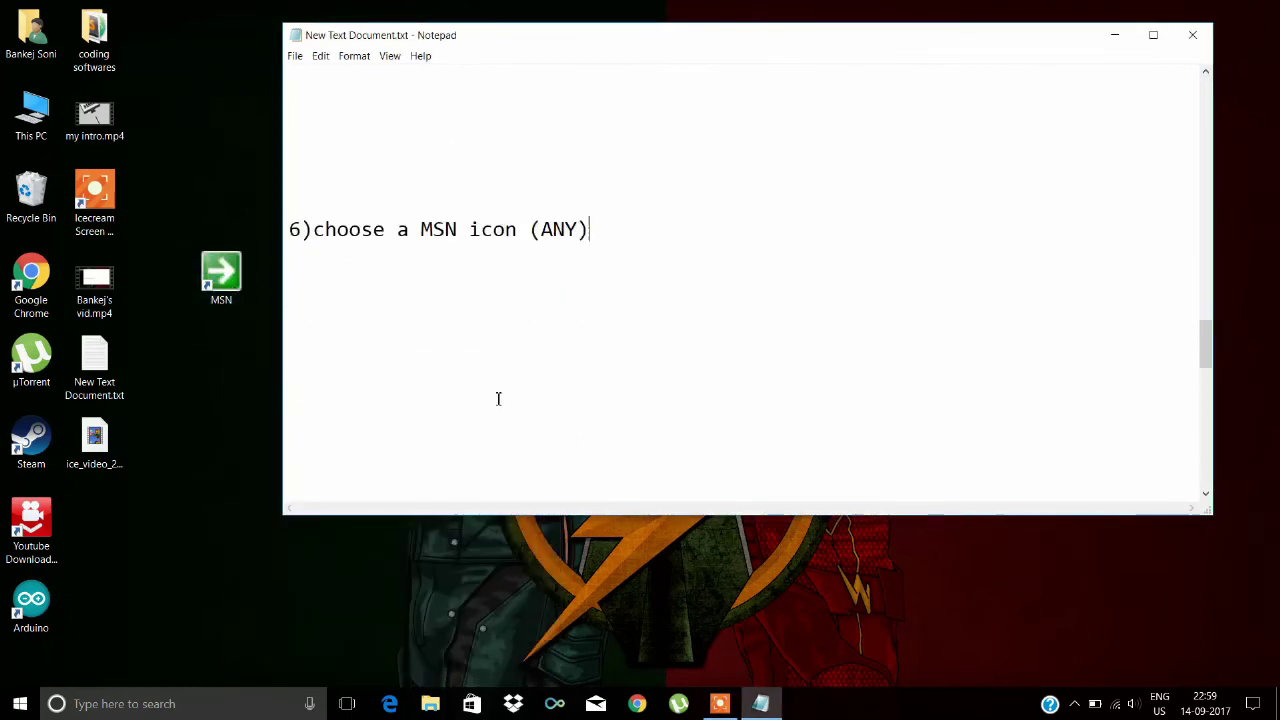
drag(313, 352, 768, 366)
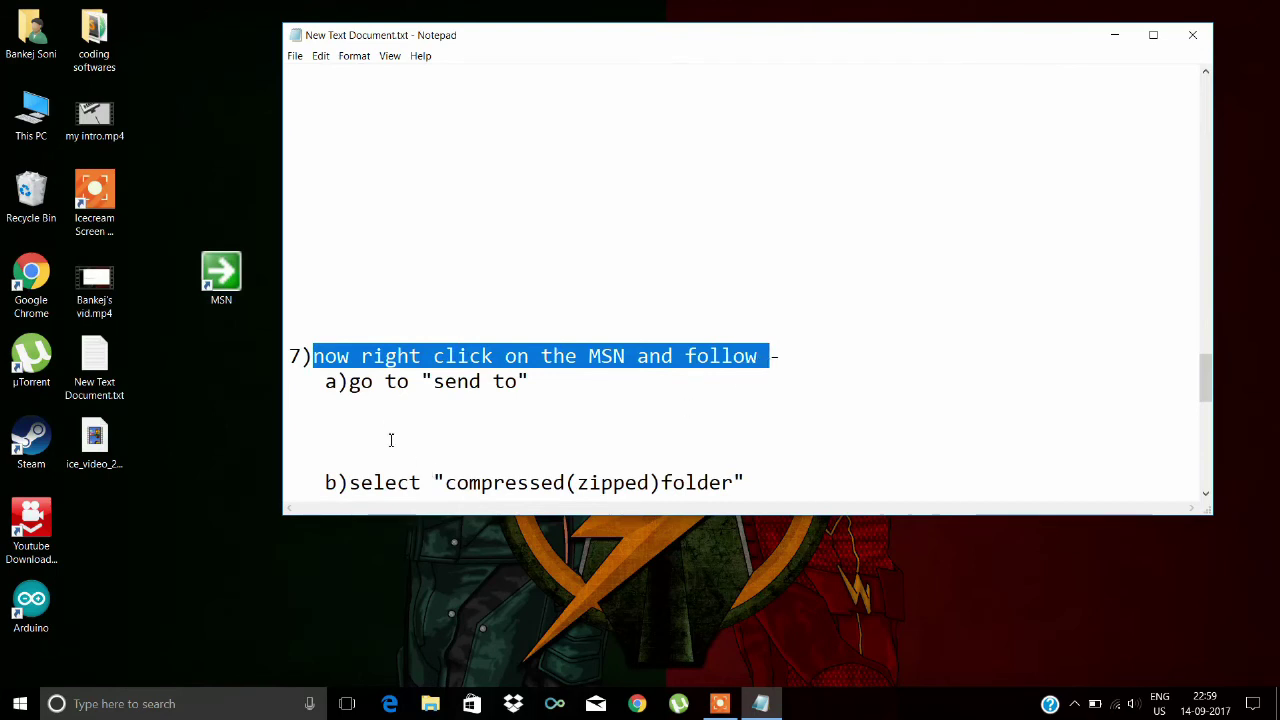
drag(325, 382, 529, 384)
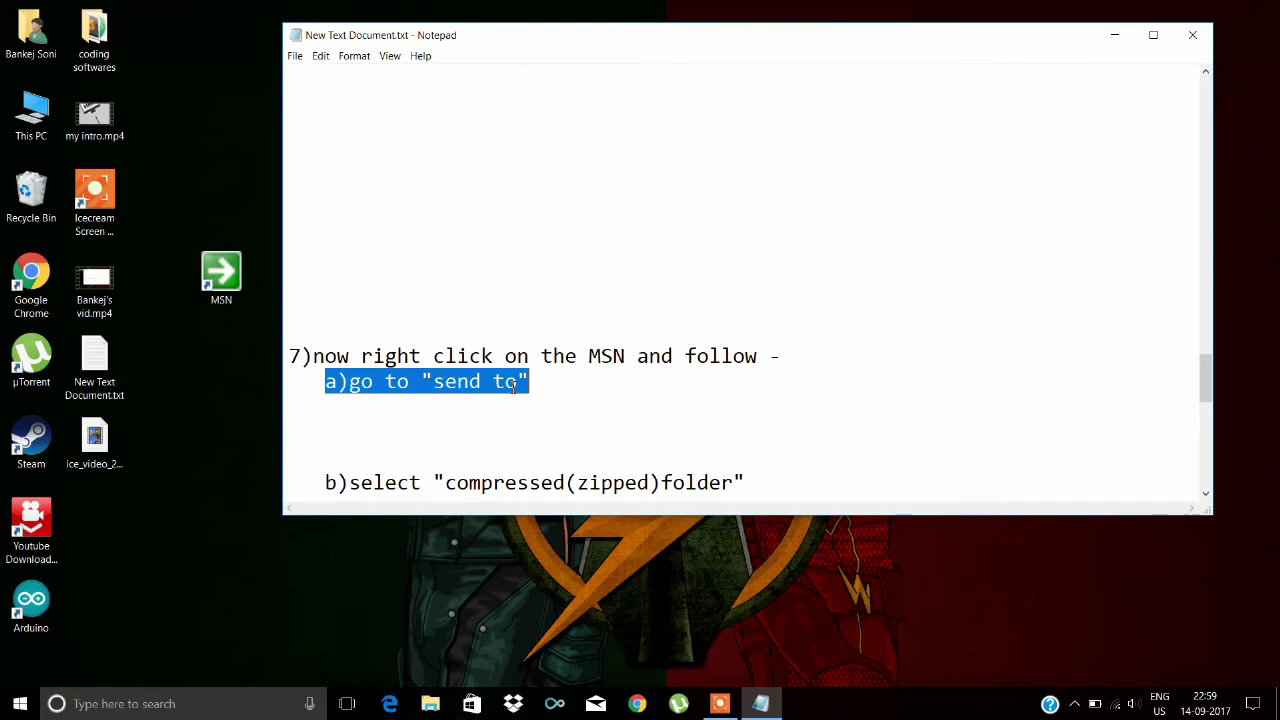
scroll(495, 430, down, 1)
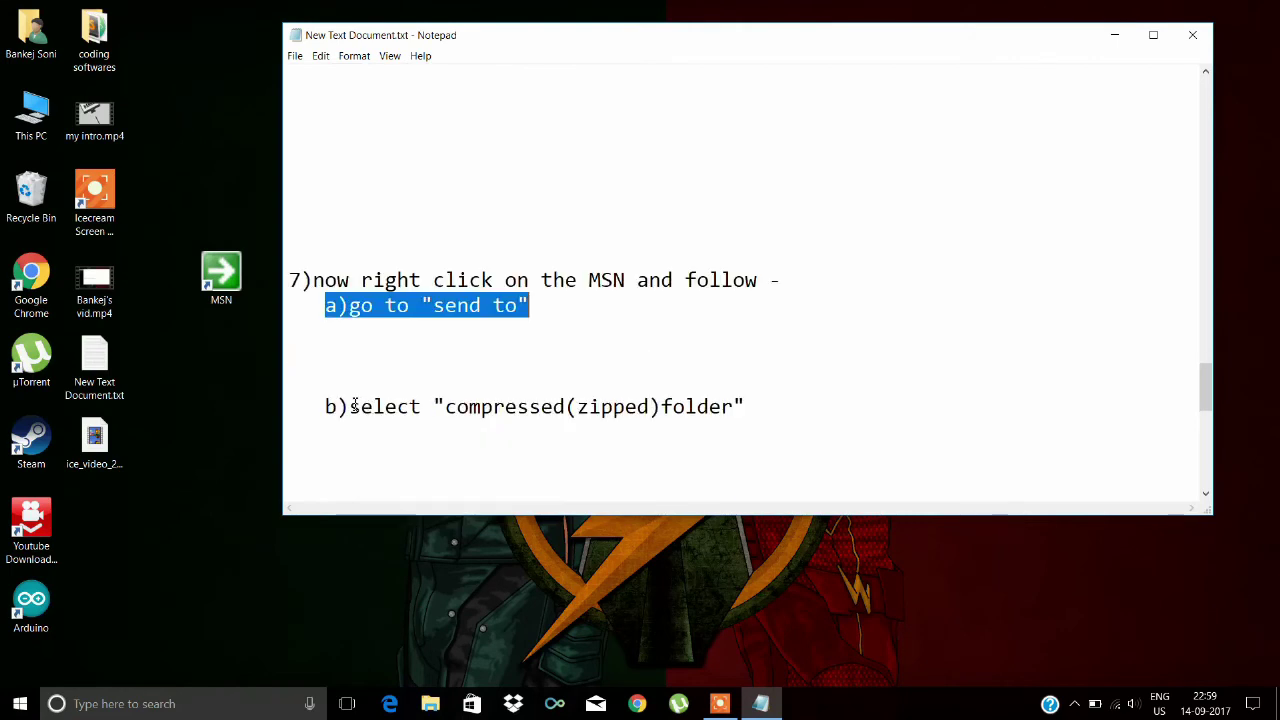
drag(350, 406, 748, 412)
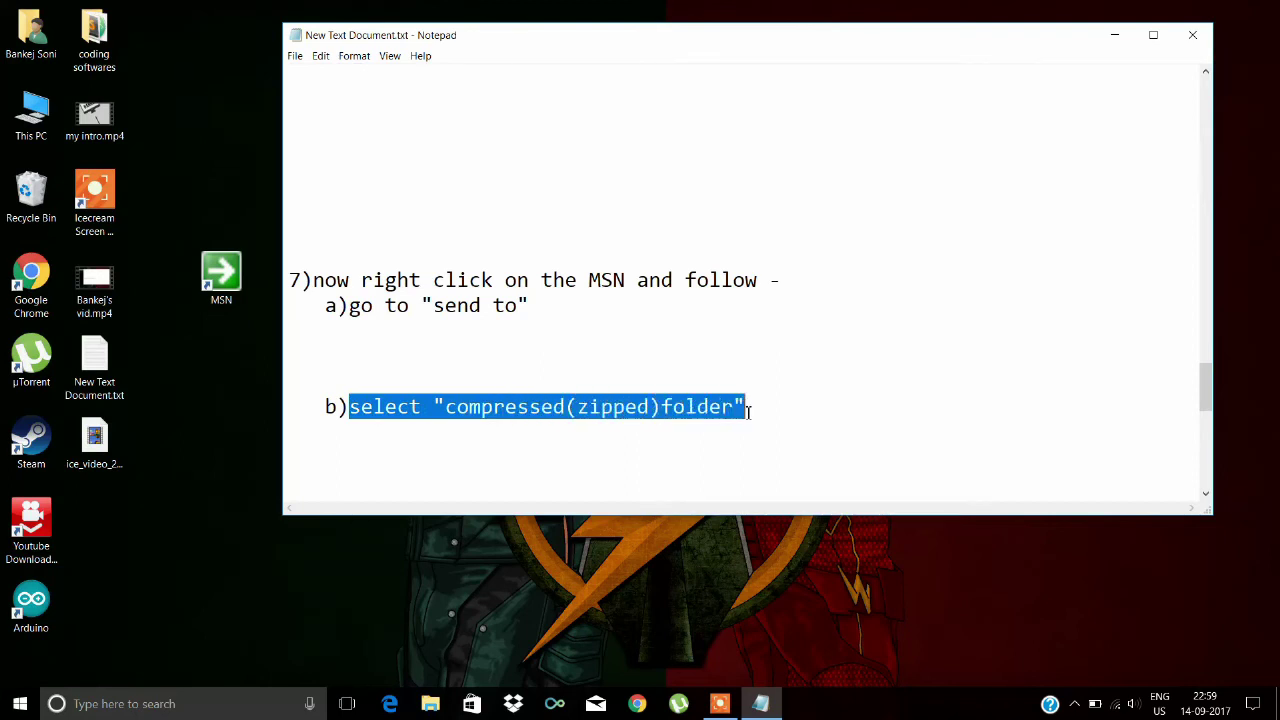
Send the MSN desktop shortcut to a compressed (zipped) folder and accept the suggested file name.
click(221, 276)
right_click(217, 276)
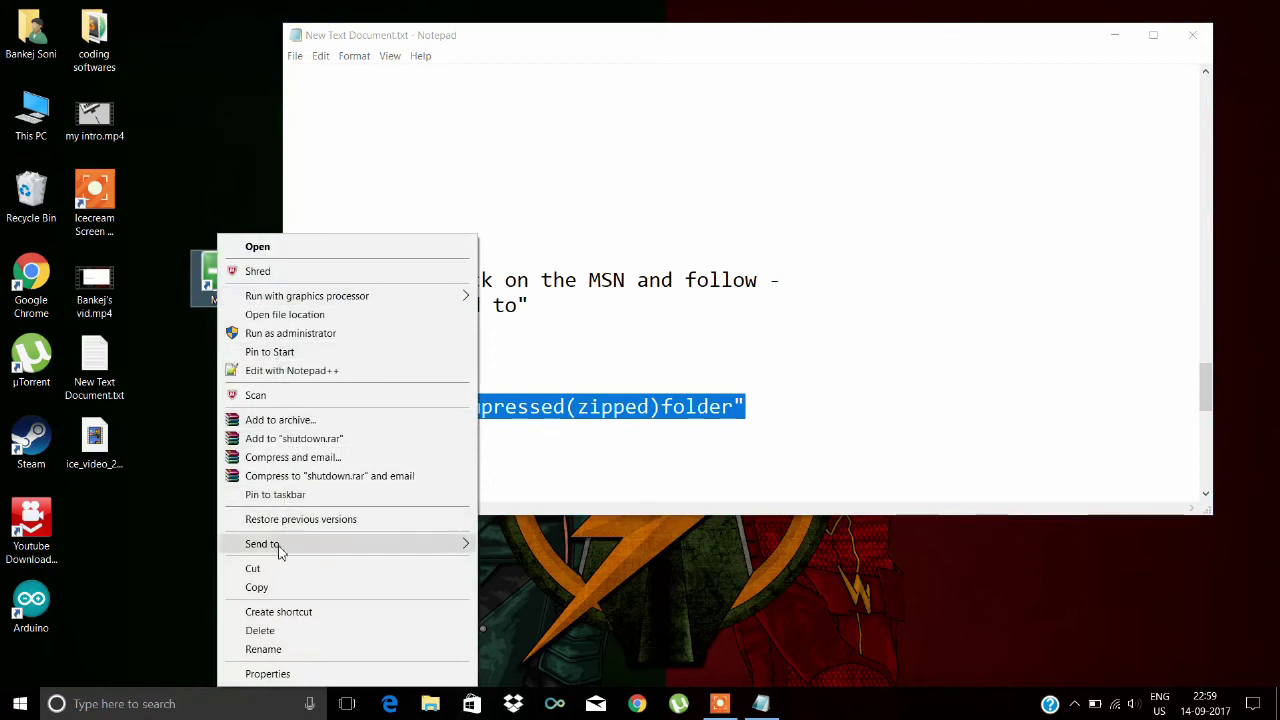
mouse_move(341, 549)
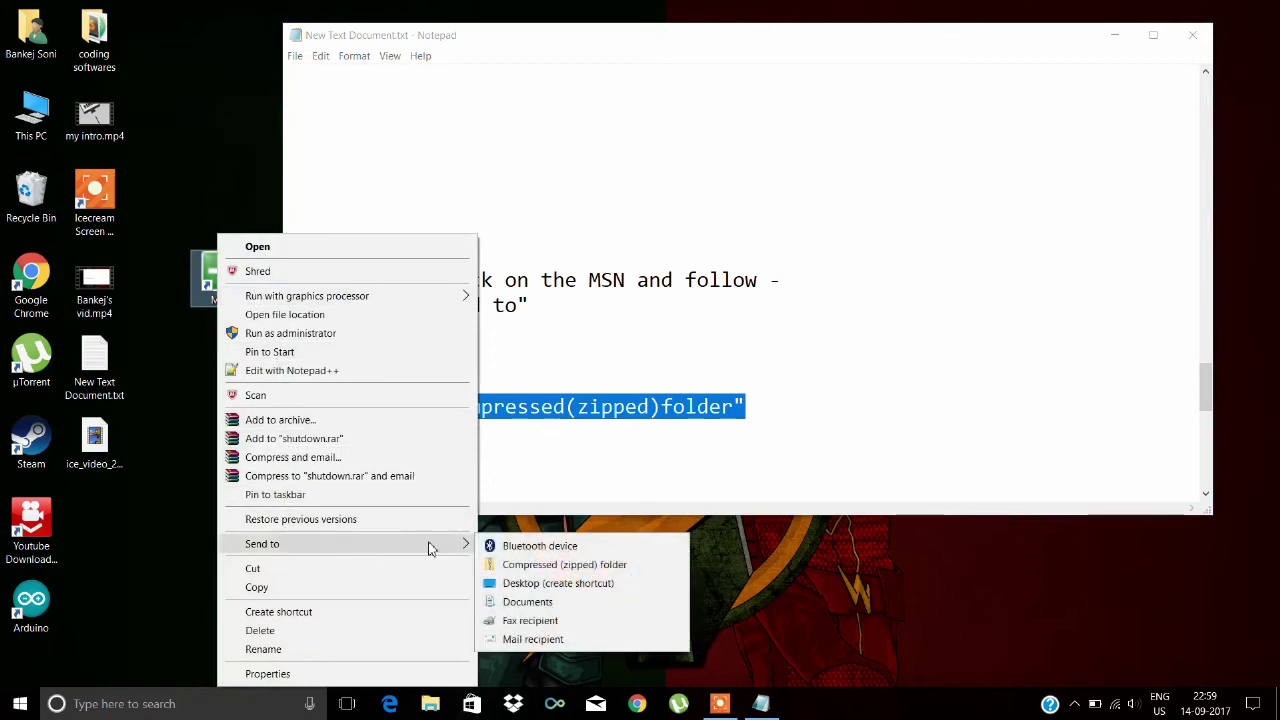
click(500, 565)
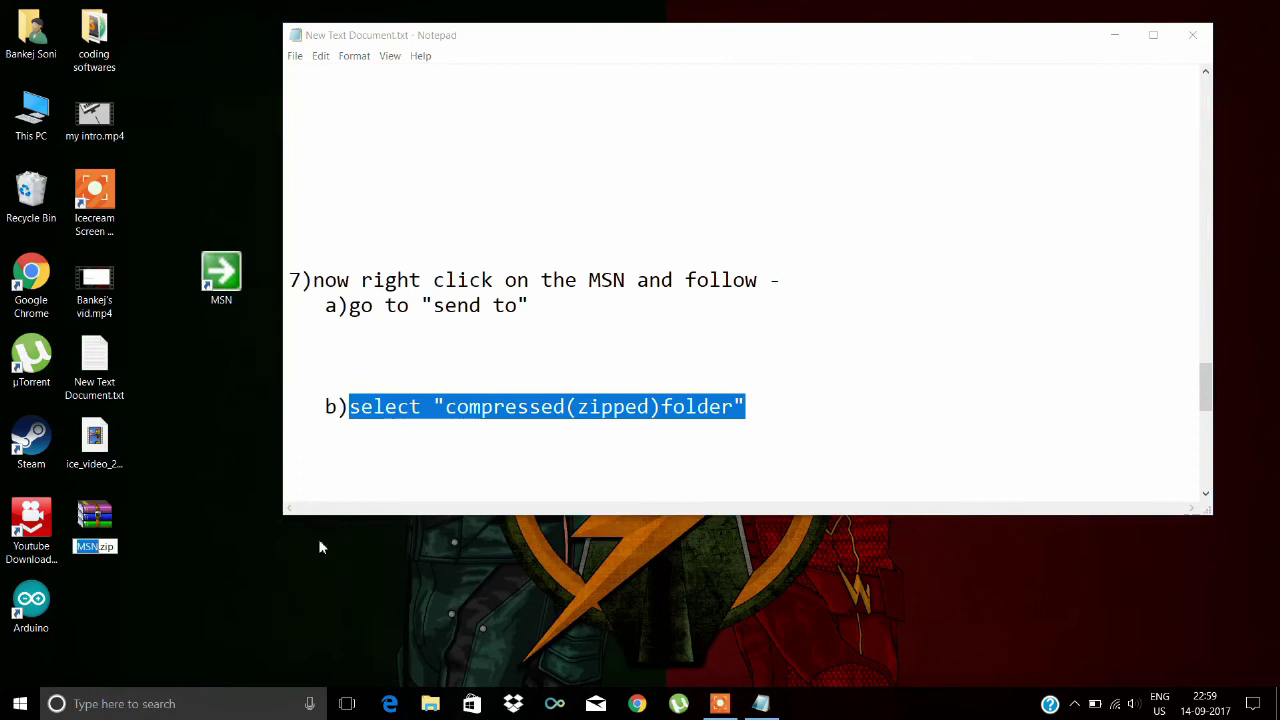
key(Return)
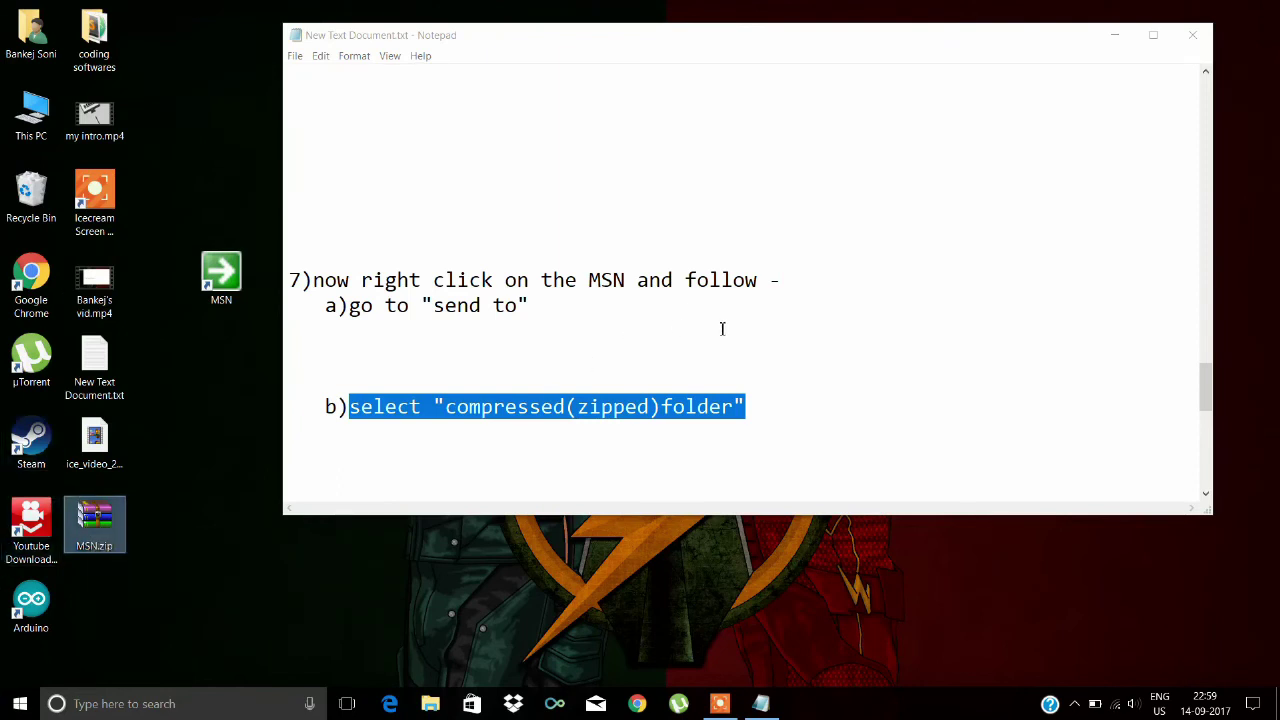
Read instruction 8 and the closing remark about choosing any name and icon, highlighting each line in turn.
scroll(722, 329, down, 5)
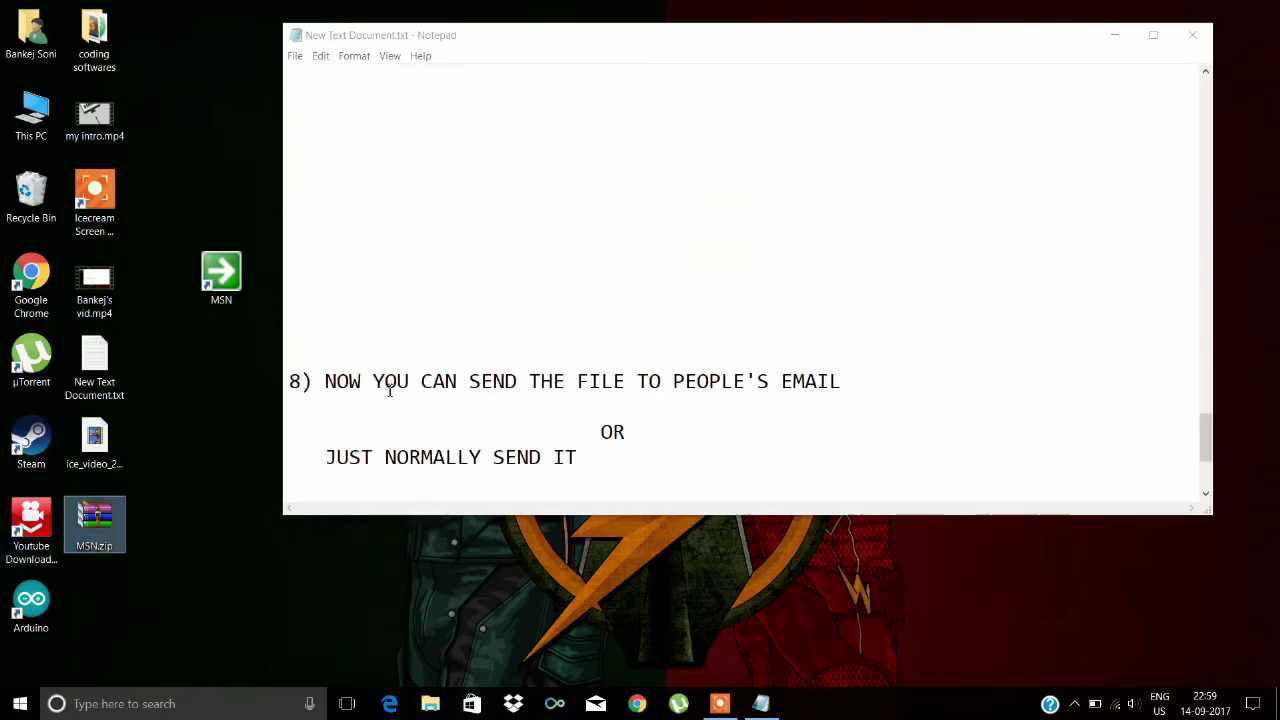
click(327, 381)
scroll(377, 337, down, 1)
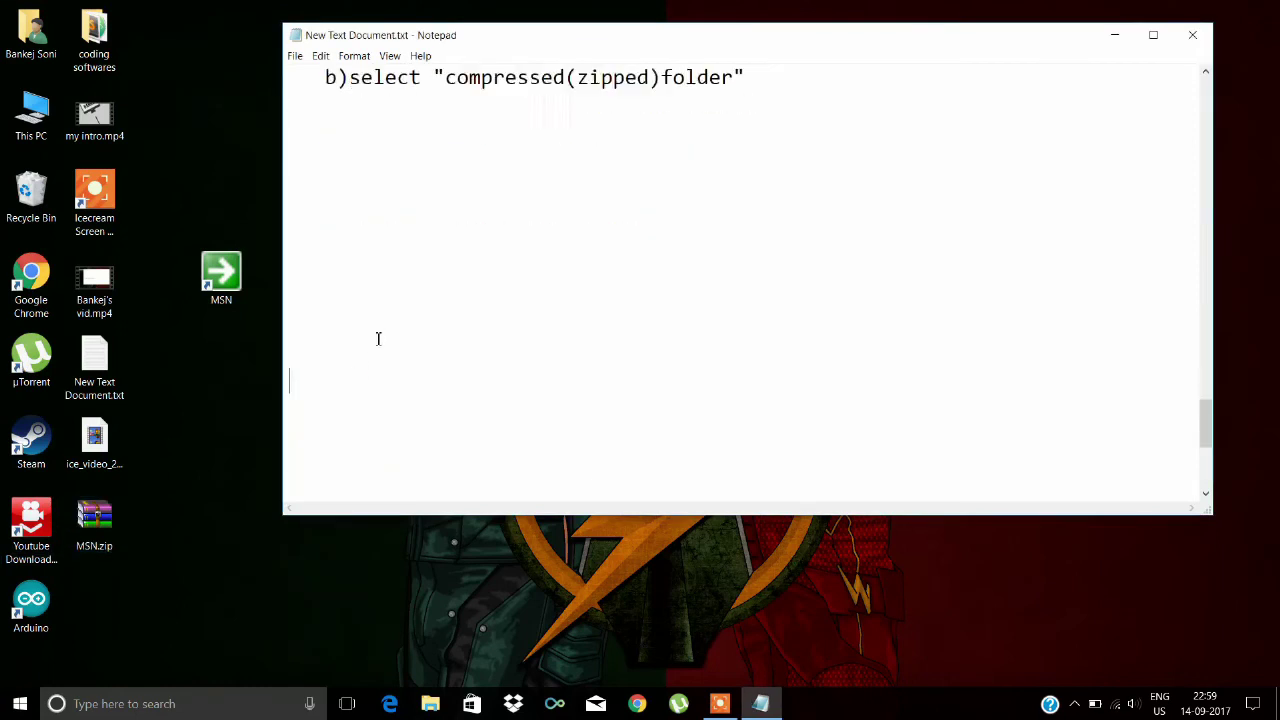
drag(327, 356, 843, 358)
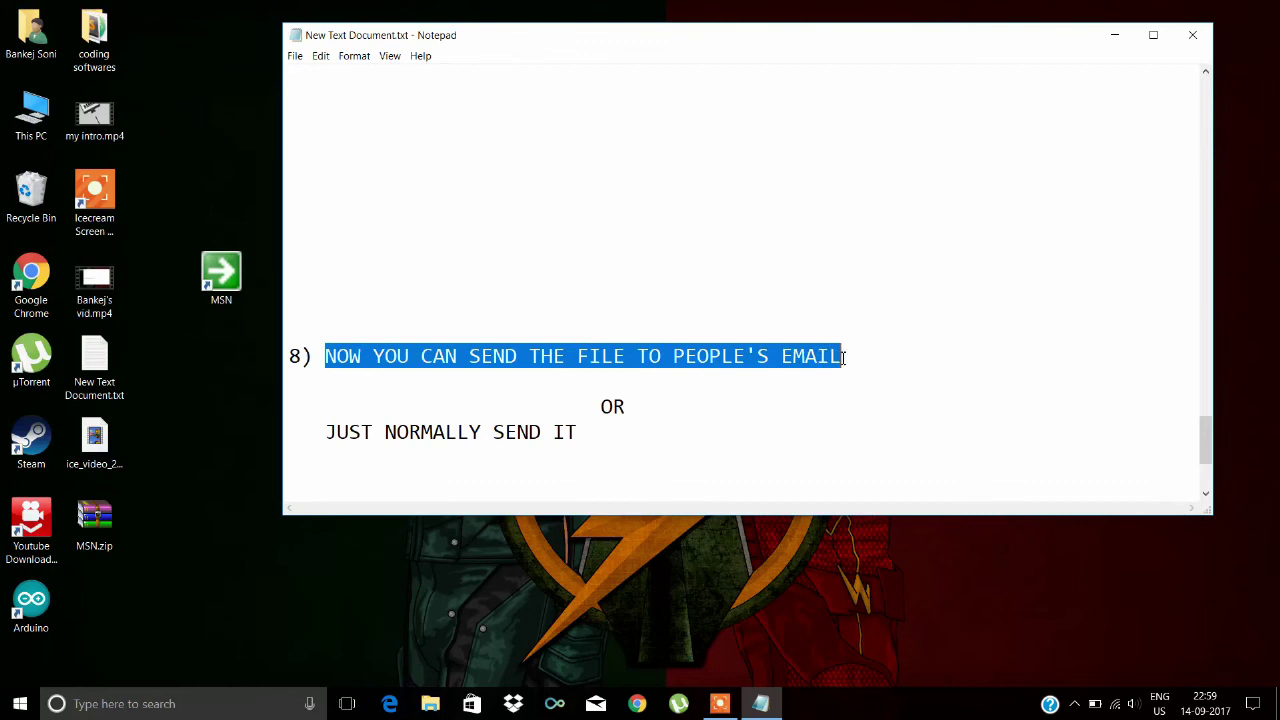
drag(601, 407, 626, 407)
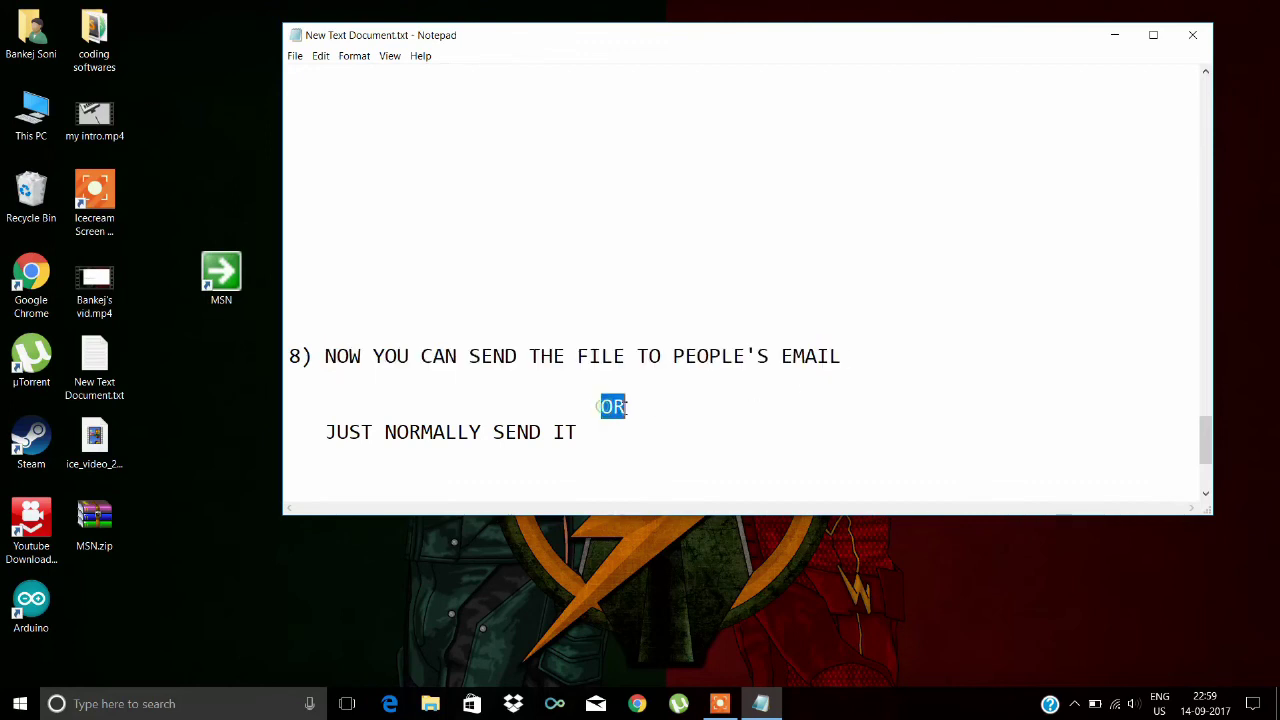
drag(325, 432, 587, 431)
scroll(585, 430, down, 3)
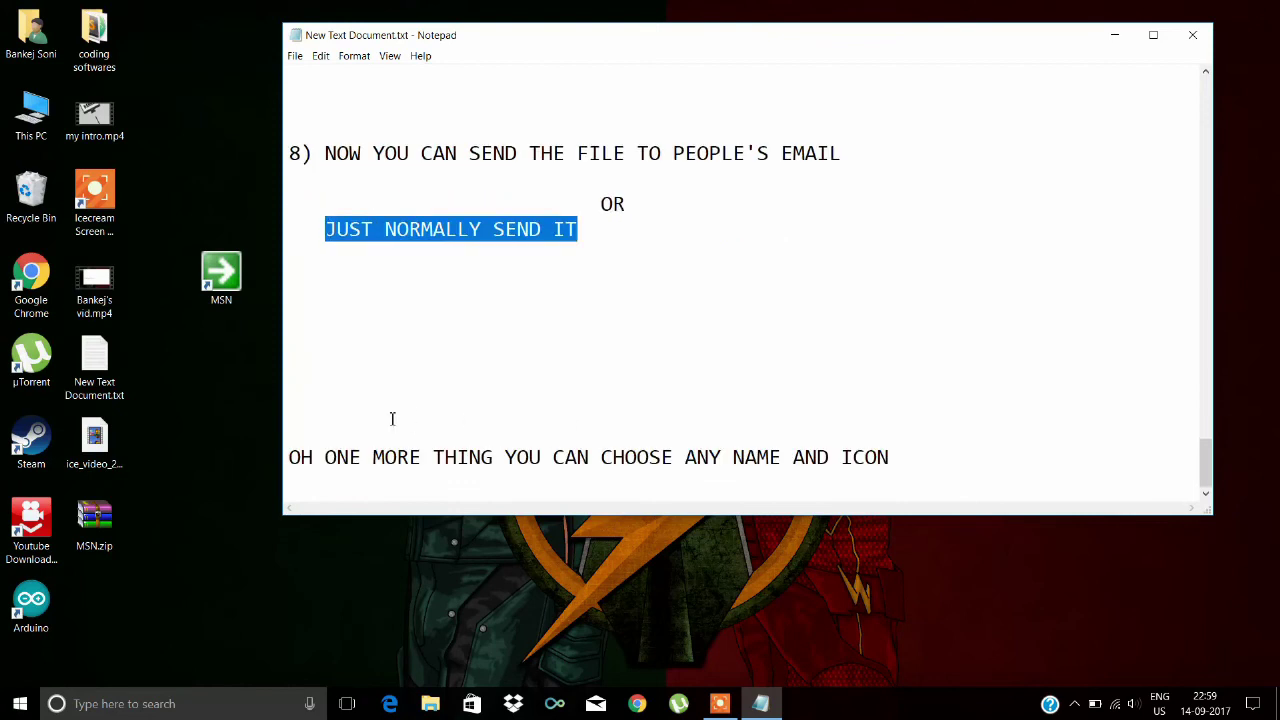
drag(290, 457, 900, 464)
Add the line "HOPE YOU LIKE IT" below the closing remark in the notes, leaving four blank lines between them.
click(911, 467)
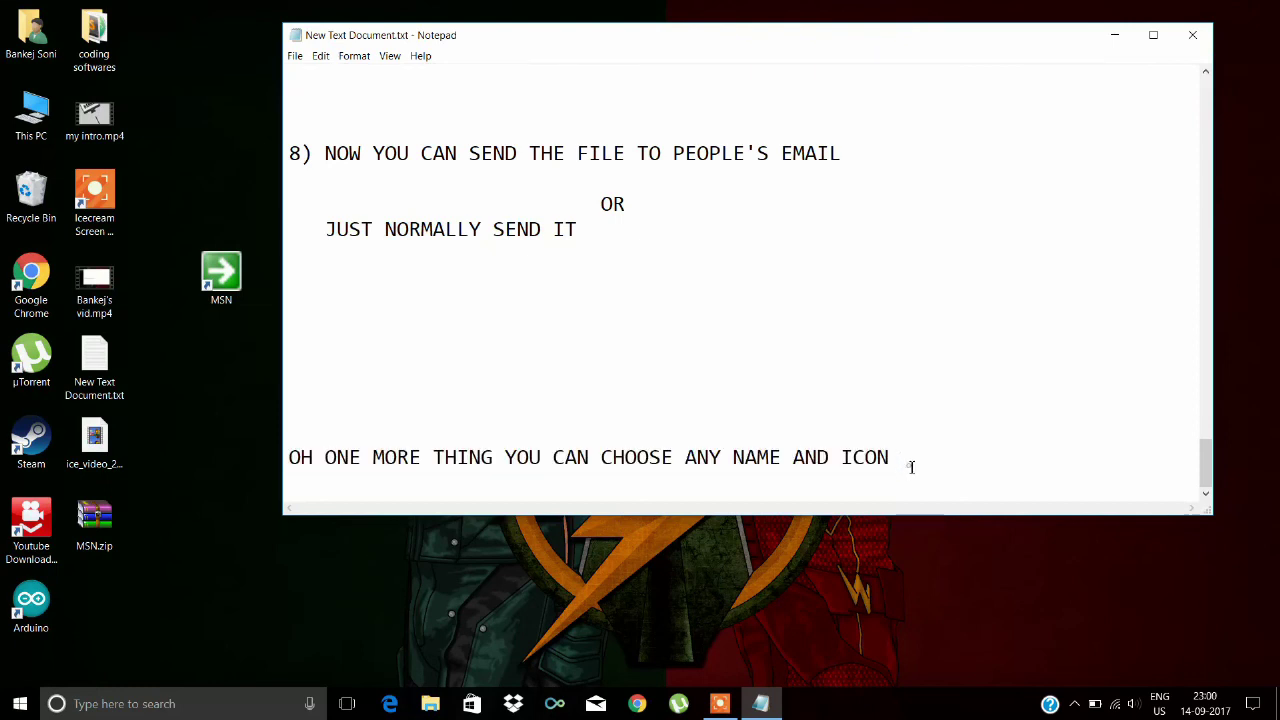
key(Return)
key(Return)
key(Return)
key(Return)
key(Return)
text(H)
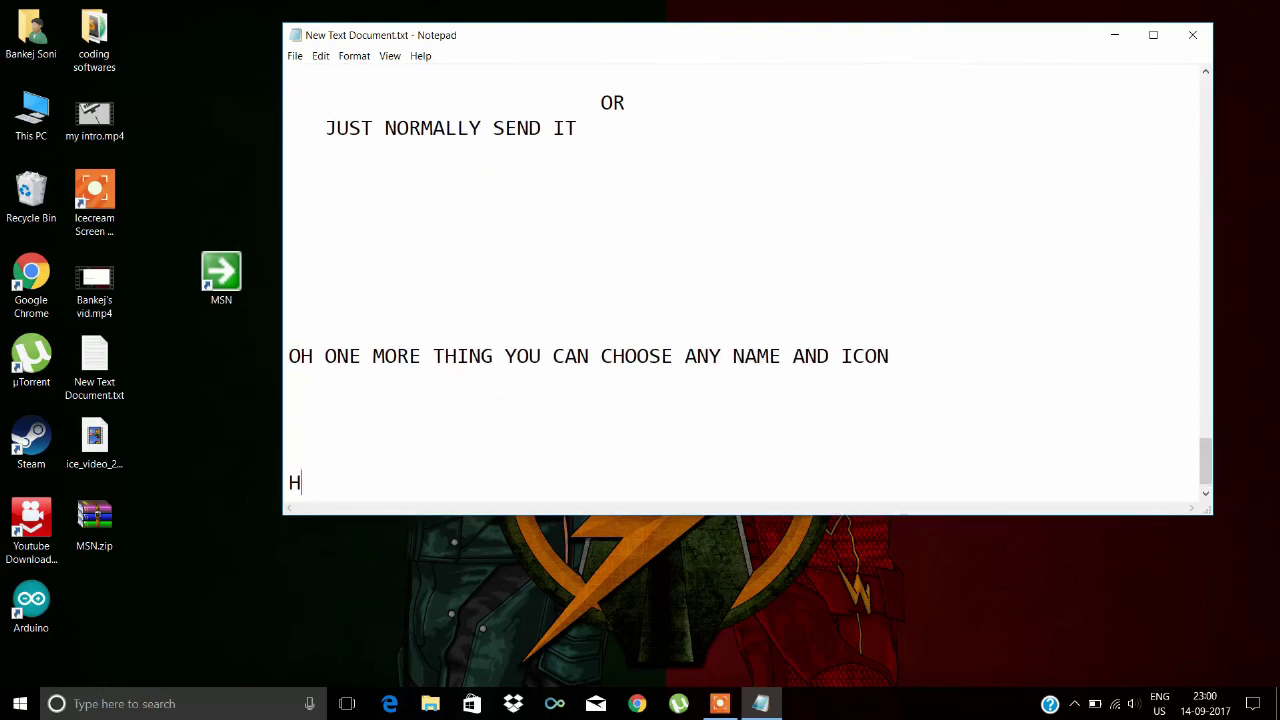
text(OPE YOU LIKE IT)
Add the line "SUBSCRIBE" at the end of the notes, four blank lines below "HOPE YOU LIKE IT".
key(Return)
key(Return)
key(Return)
key(Return)
key(Return)
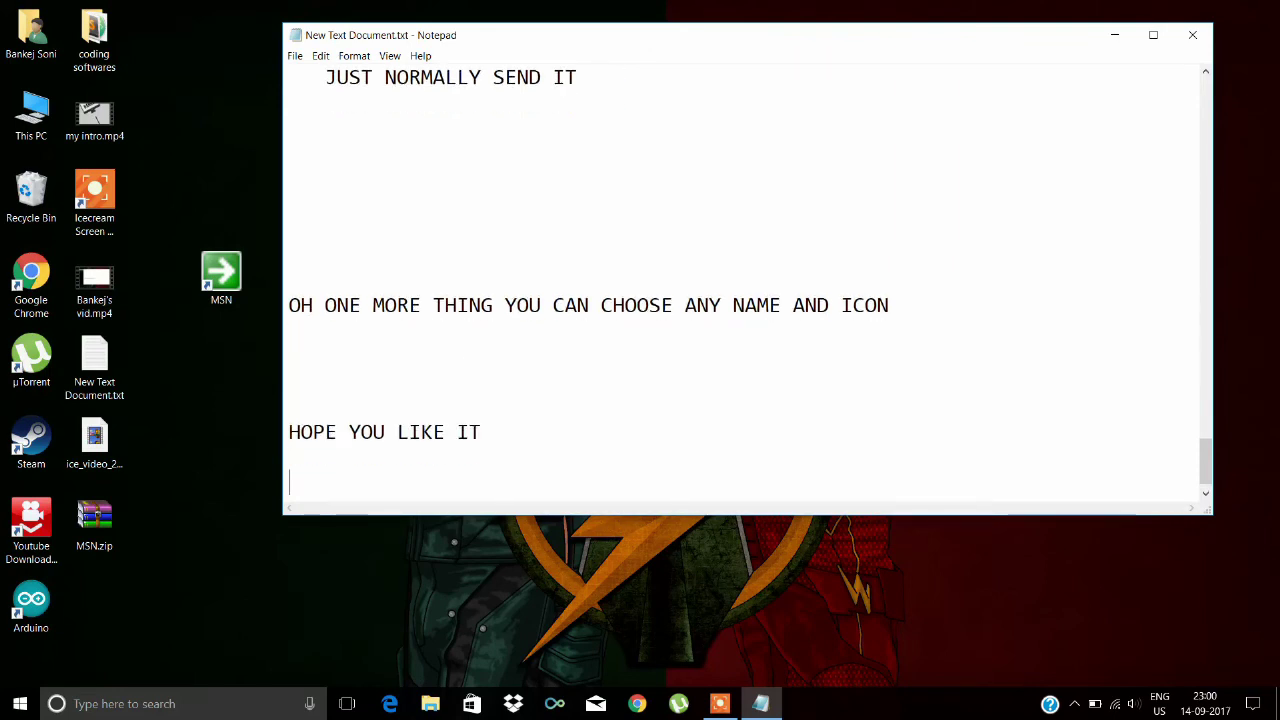
text(SUB)
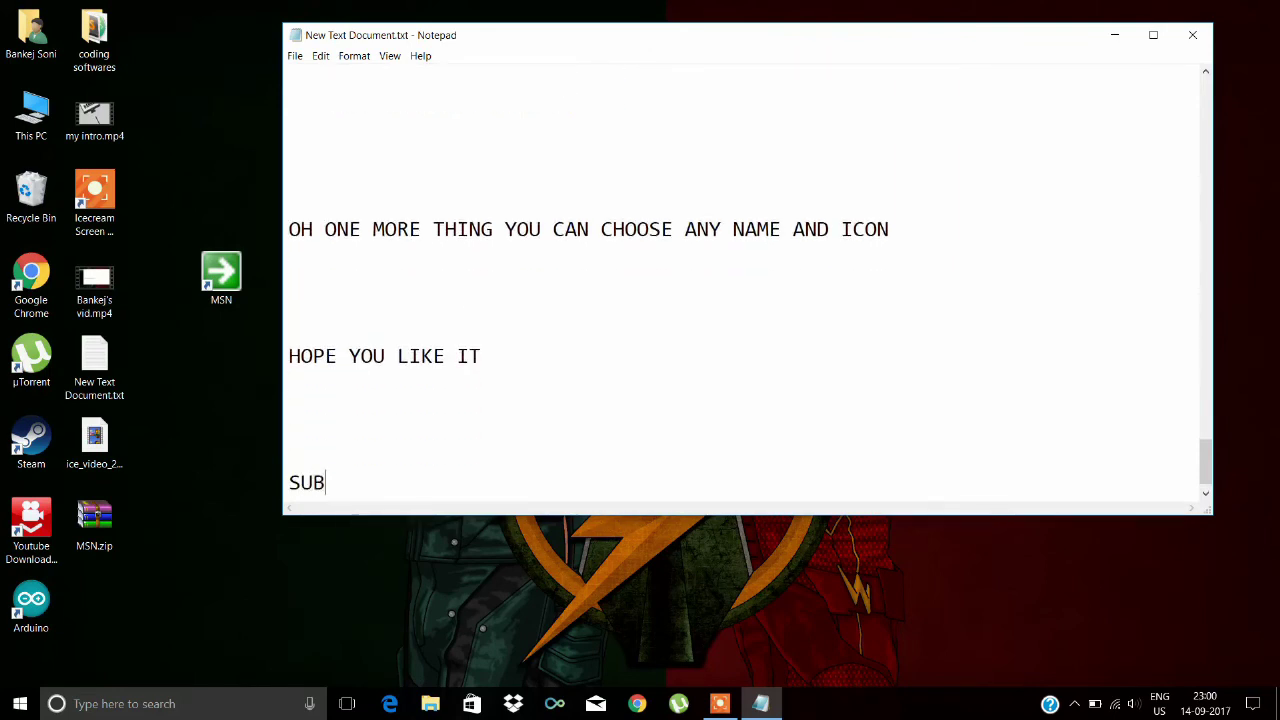
text(SCRIBE)
Finish the notes with the line "BYE", four blank lines below "SUBSCRIBE".
key(Return)
key(Return)
key(Return)
key(Return)
key(Return)
text(BYE)
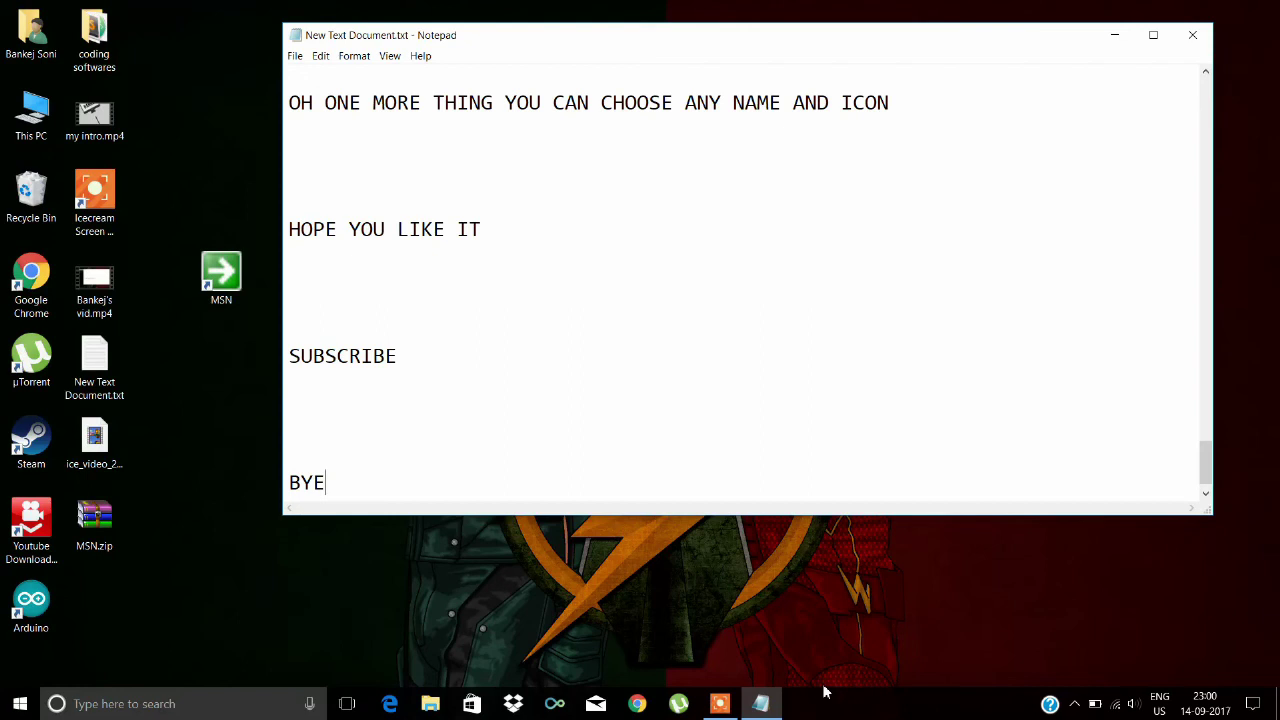
click(720, 703)
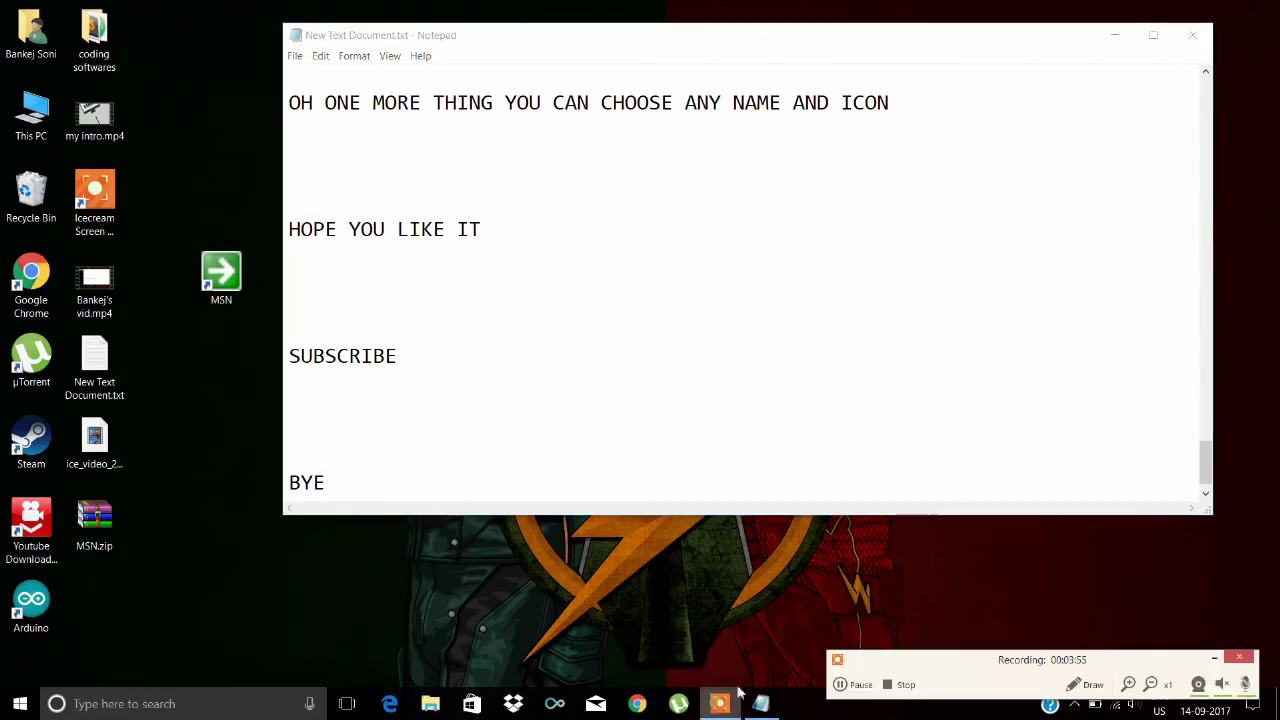